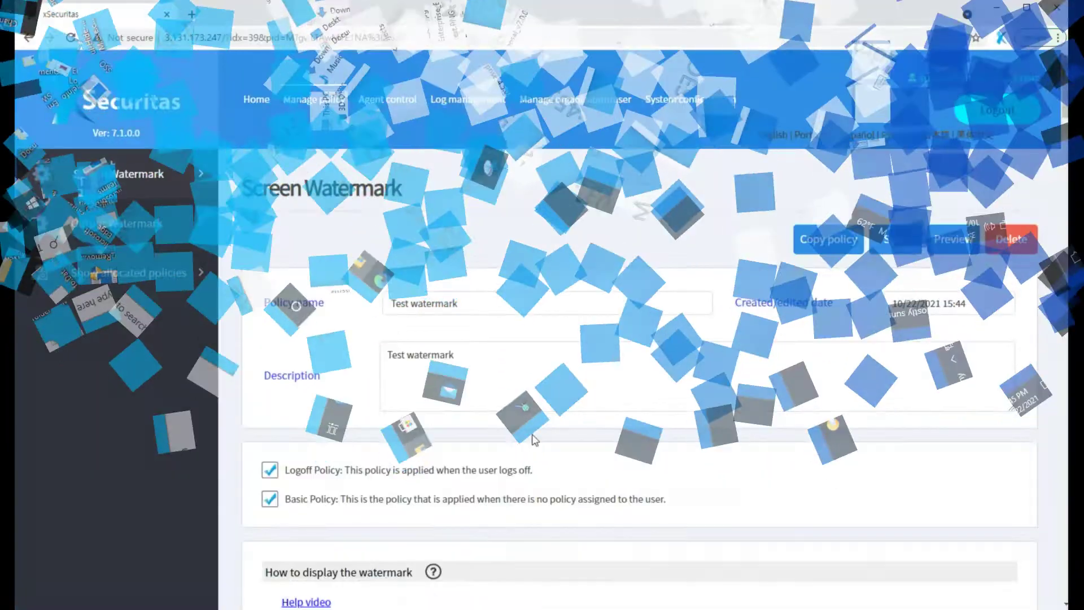
- Enable showing or hiding the watermark for registered programs or file extensions
{"action": "scroll", "coordinate": [667, 260], "scroll_direction": "down", "scroll_amount": 3}
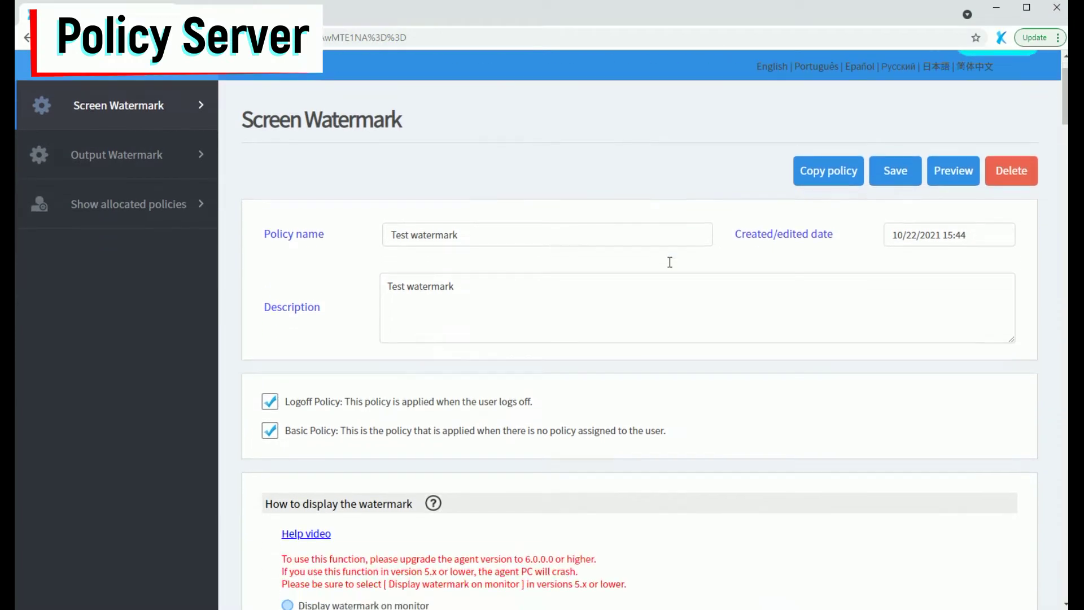
{"action": "scroll", "coordinate": [670, 262], "scroll_direction": "down", "scroll_amount": 1}
{"action": "scroll", "coordinate": [669, 271], "scroll_direction": "down", "scroll_amount": 2}
{"action": "scroll", "coordinate": [667, 282], "scroll_direction": "down", "scroll_amount": 2}
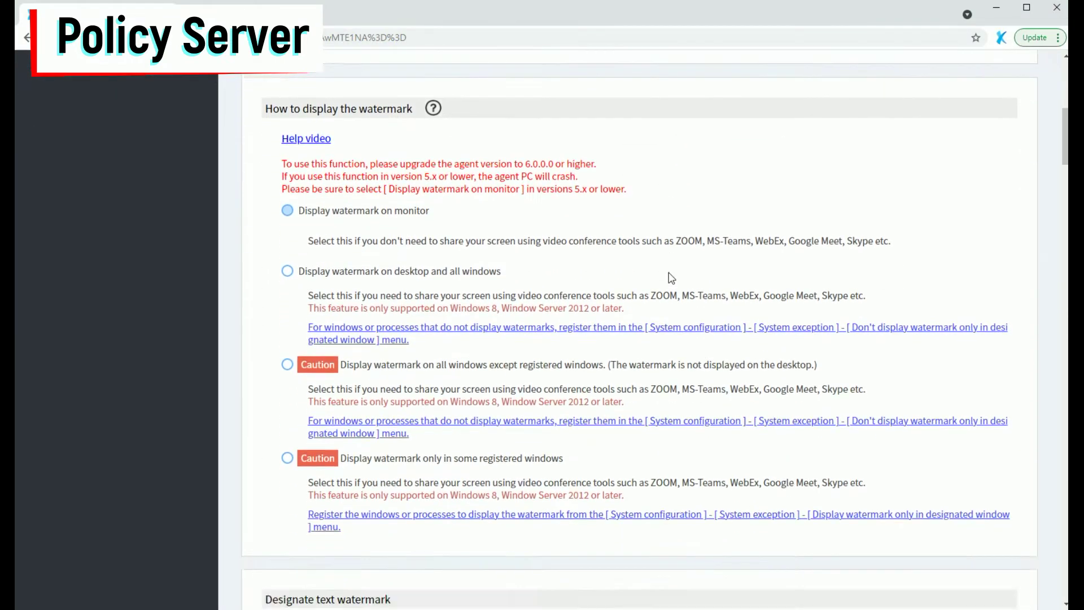
{"action": "scroll", "coordinate": [662, 310], "scroll_direction": "down", "scroll_amount": 4}
{"action": "scroll", "coordinate": [661, 314], "scroll_direction": "down", "scroll_amount": 3}
{"action": "scroll", "coordinate": [659, 333], "scroll_direction": "down", "scroll_amount": 2}
{"action": "scroll", "coordinate": [659, 344], "scroll_direction": "down", "scroll_amount": 1}
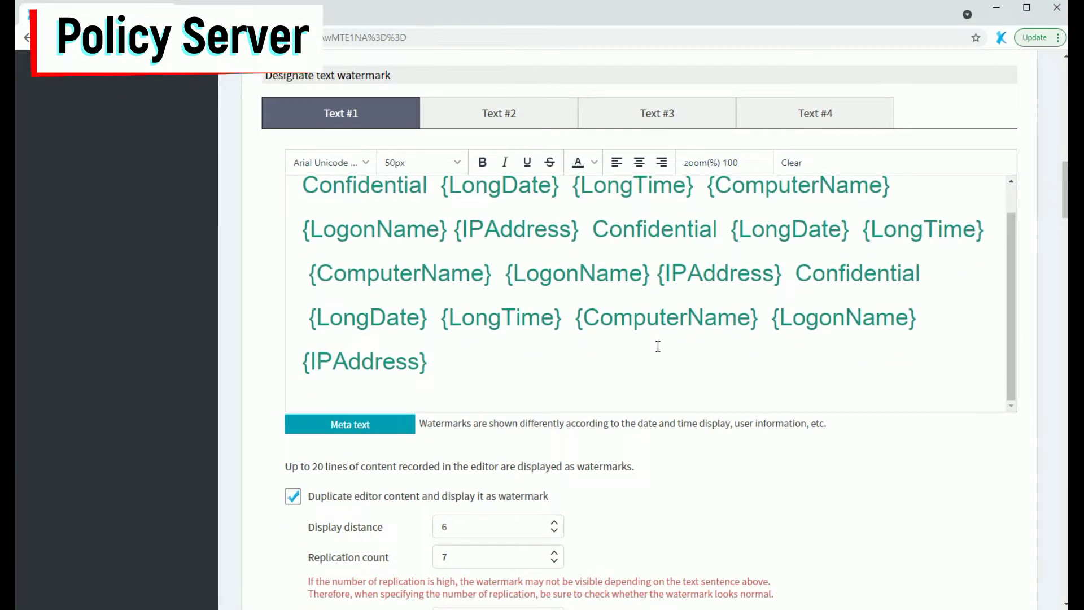
{"action": "scroll", "coordinate": [658, 350], "scroll_direction": "down", "scroll_amount": 4}
{"action": "scroll", "coordinate": [658, 355], "scroll_direction": "down", "scroll_amount": 5}
{"action": "scroll", "coordinate": [658, 356], "scroll_direction": "down", "scroll_amount": 5}
{"action": "scroll", "coordinate": [658, 356], "scroll_direction": "down", "scroll_amount": 4}
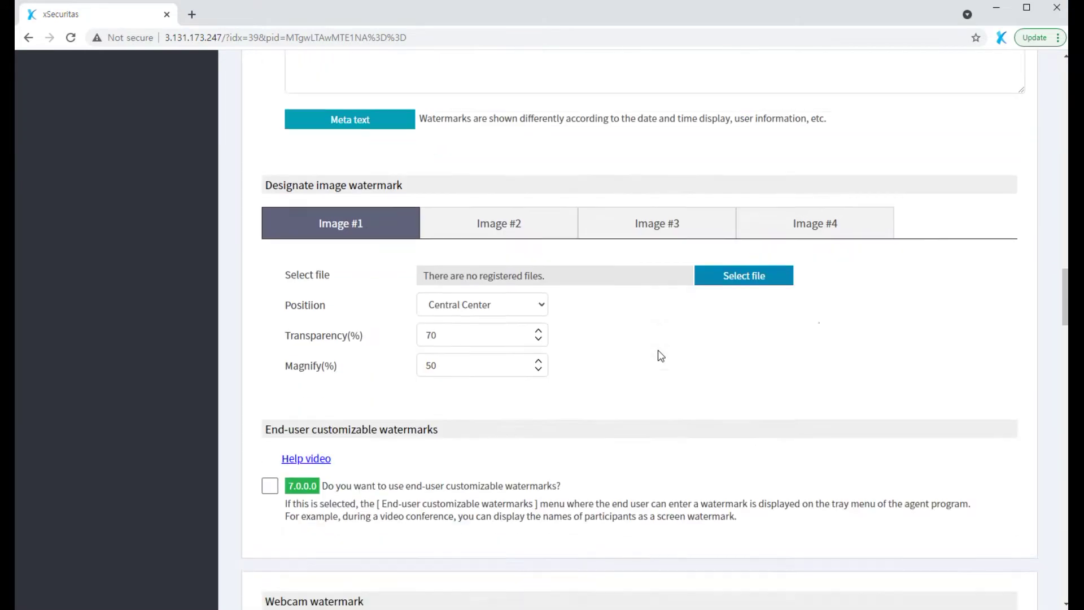
{"action": "scroll", "coordinate": [659, 356], "scroll_direction": "down", "scroll_amount": 4}
{"action": "scroll", "coordinate": [661, 355], "scroll_direction": "down", "scroll_amount": 1}
{"action": "scroll", "coordinate": [661, 356], "scroll_direction": "down", "scroll_amount": 5}
{"action": "scroll", "coordinate": [660, 355], "scroll_direction": "down", "scroll_amount": 5}
{"action": "scroll", "coordinate": [659, 356], "scroll_direction": "down", "scroll_amount": 1}
{"action": "scroll", "coordinate": [659, 355], "scroll_direction": "down", "scroll_amount": 5}
{"action": "scroll", "coordinate": [659, 356], "scroll_direction": "down", "scroll_amount": 1}
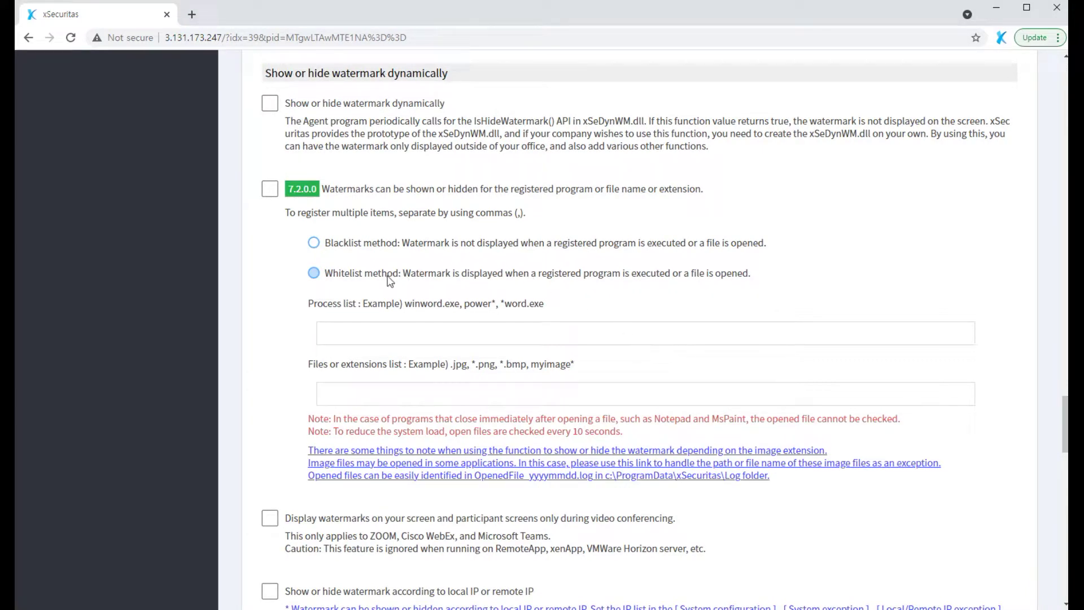
{"action": "left_click", "coordinate": [270, 192]}
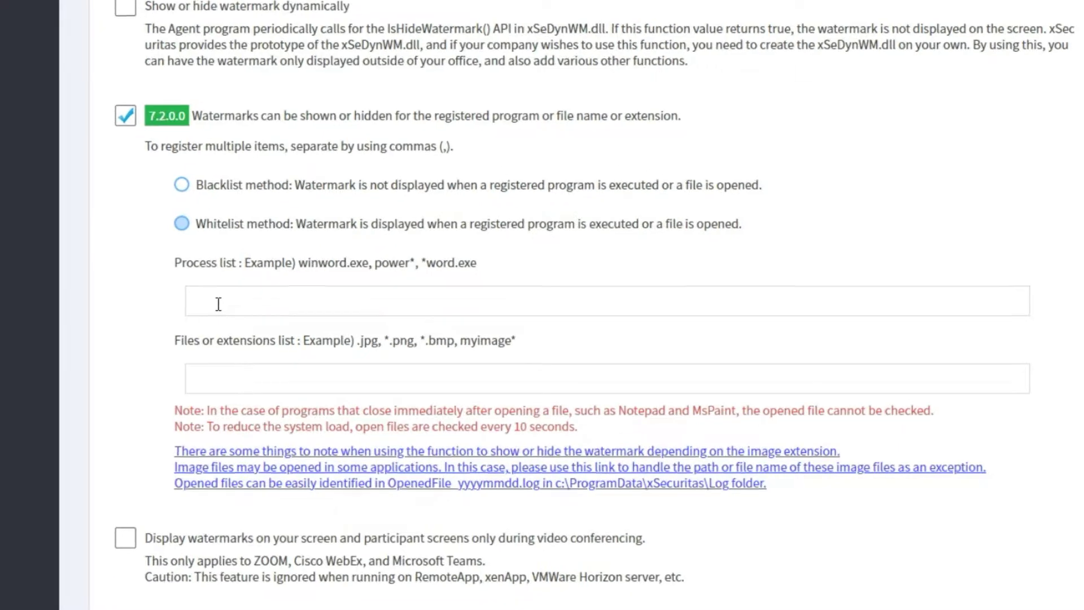
- Add winword.exe and powerpnt.exe to the process list, save the policy, and minimize the browser
{"action": "left_click", "coordinate": [219, 304]}
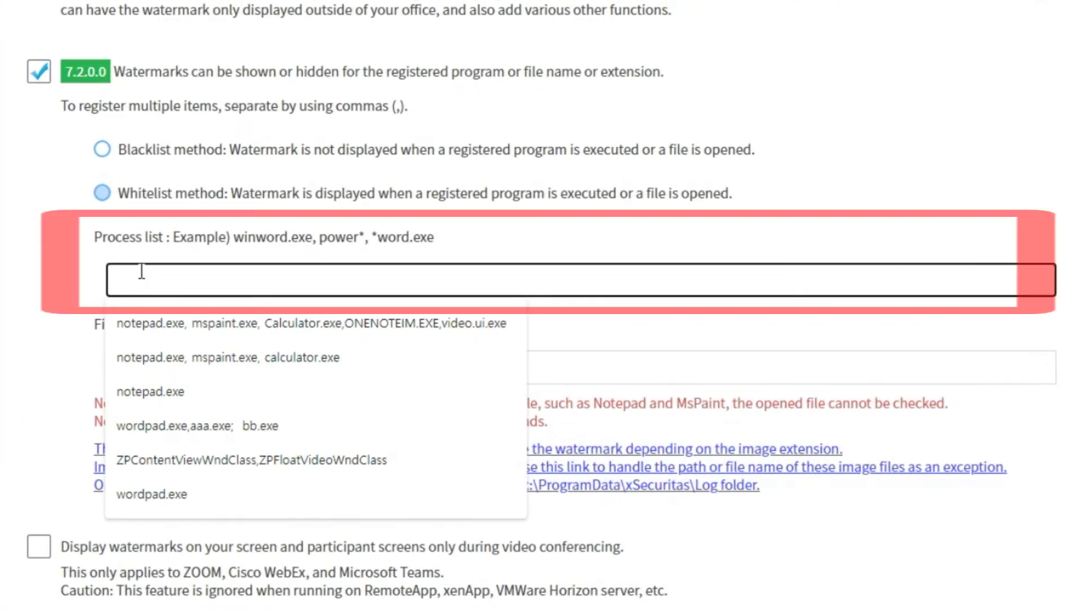
{"action": "type", "text": "winword.exe"}
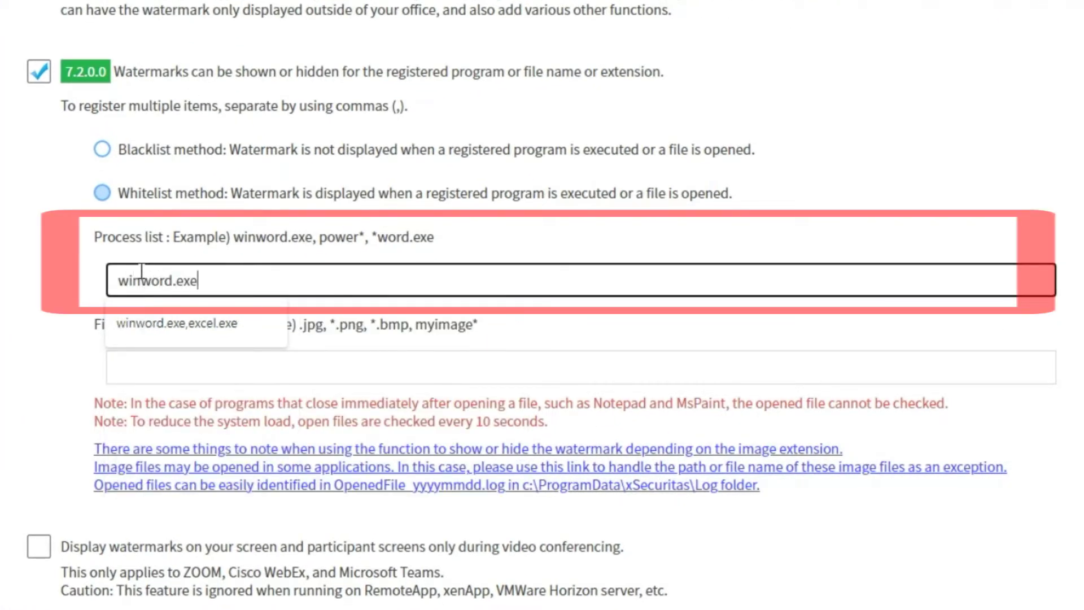
{"action": "type", "text": ",powerpnt.exe"}
{"action": "scroll", "coordinate": [915, 248], "scroll_direction": "up", "scroll_amount": 15}
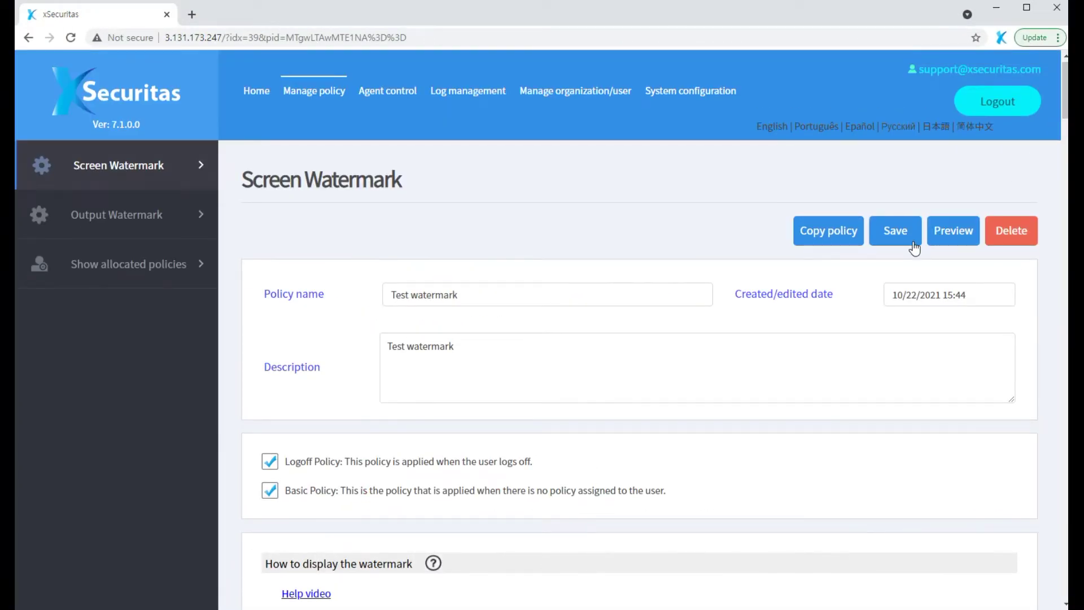
{"action": "left_click", "coordinate": [913, 244]}
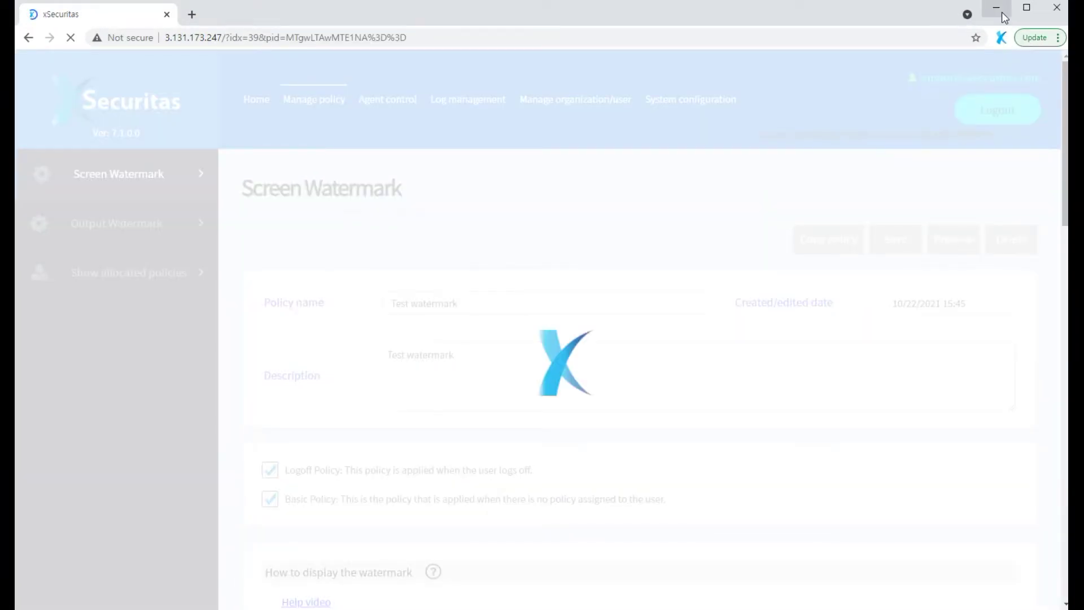
{"action": "left_click", "coordinate": [997, 7]}
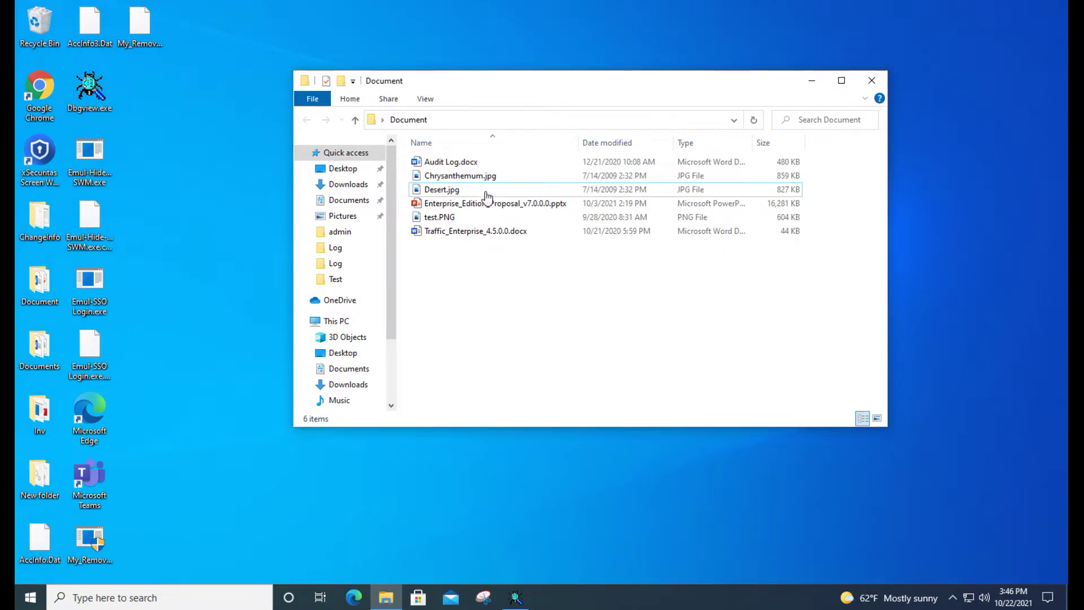
- Open Audit Log.docx in Word, scroll through it to check the watermark, then close it
{"action": "double_click", "coordinate": [472, 163]}
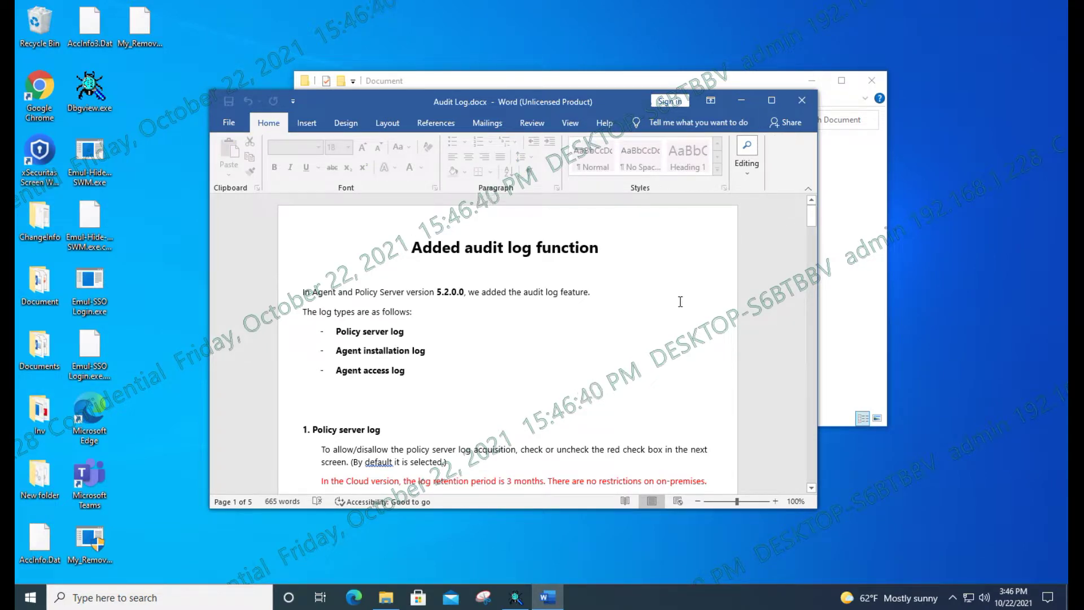
{"action": "scroll", "coordinate": [682, 303], "scroll_direction": "down", "scroll_amount": 3}
{"action": "scroll", "coordinate": [695, 301], "scroll_direction": "down", "scroll_amount": 5}
{"action": "scroll", "coordinate": [702, 300], "scroll_direction": "down", "scroll_amount": 3}
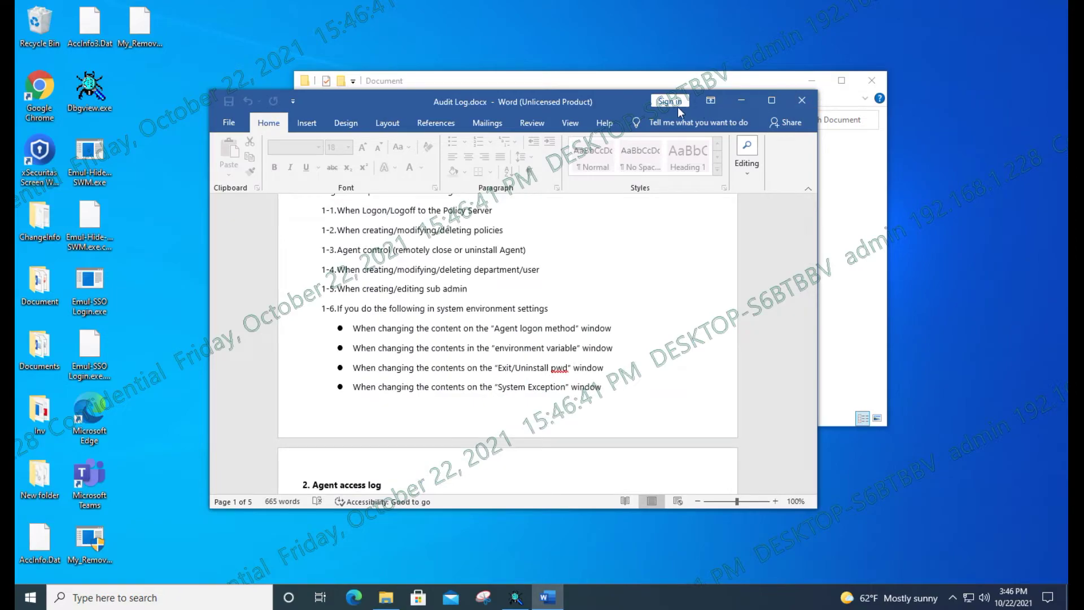
{"action": "left_click_drag", "start_coordinate": [644, 100], "coordinate": [666, 141]}
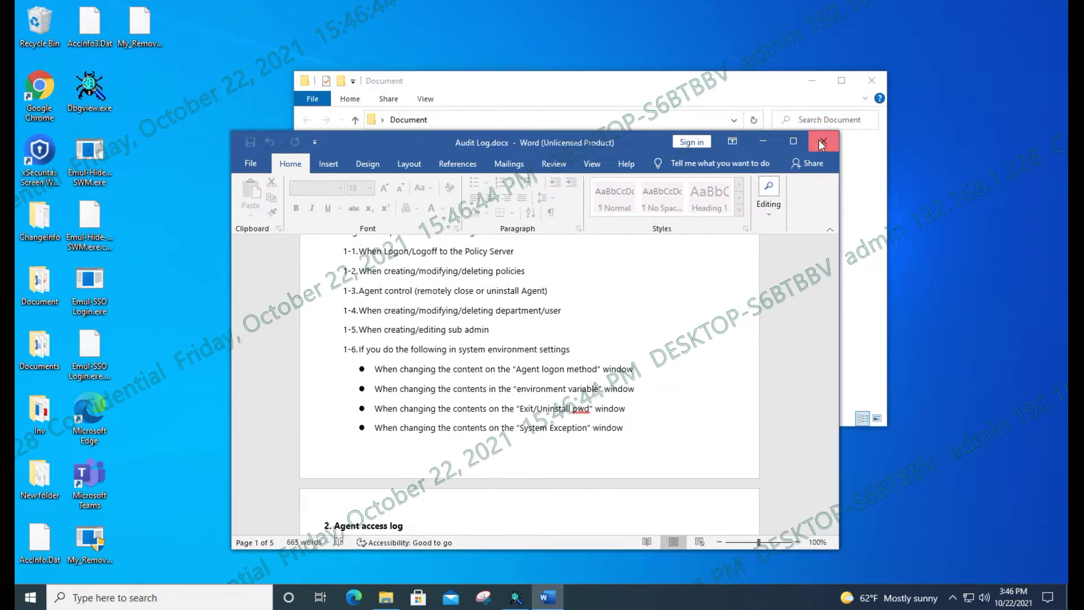
{"action": "left_click", "coordinate": [822, 145]}
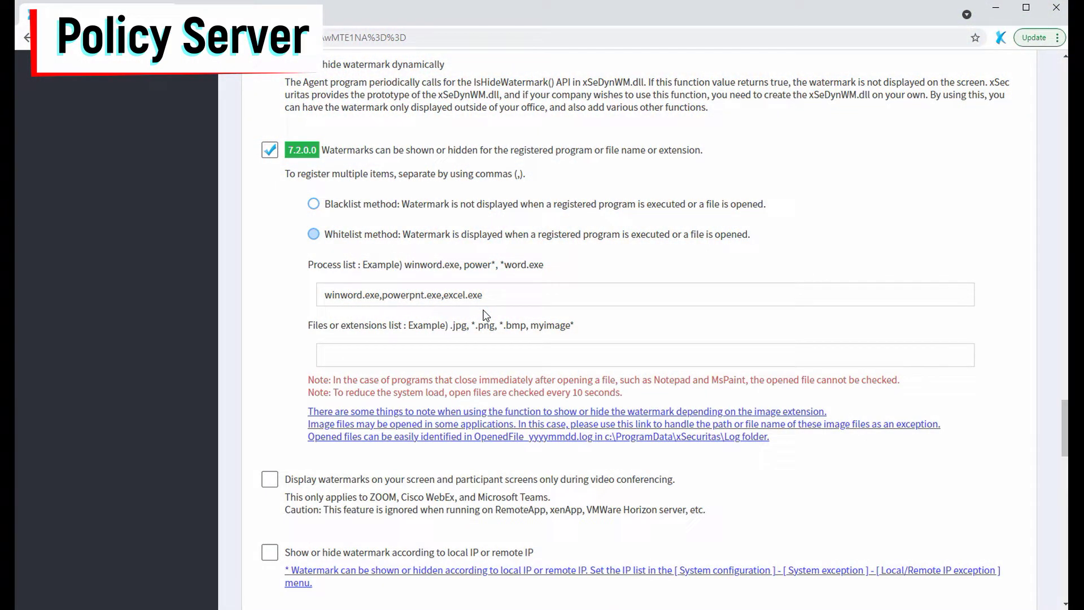
- Clear the process list, enter *.docx,*.xlsx,*.pptx as file extensions, and save the policy
{"action": "left_click_drag", "start_coordinate": [490, 295], "coordinate": [324, 296]}
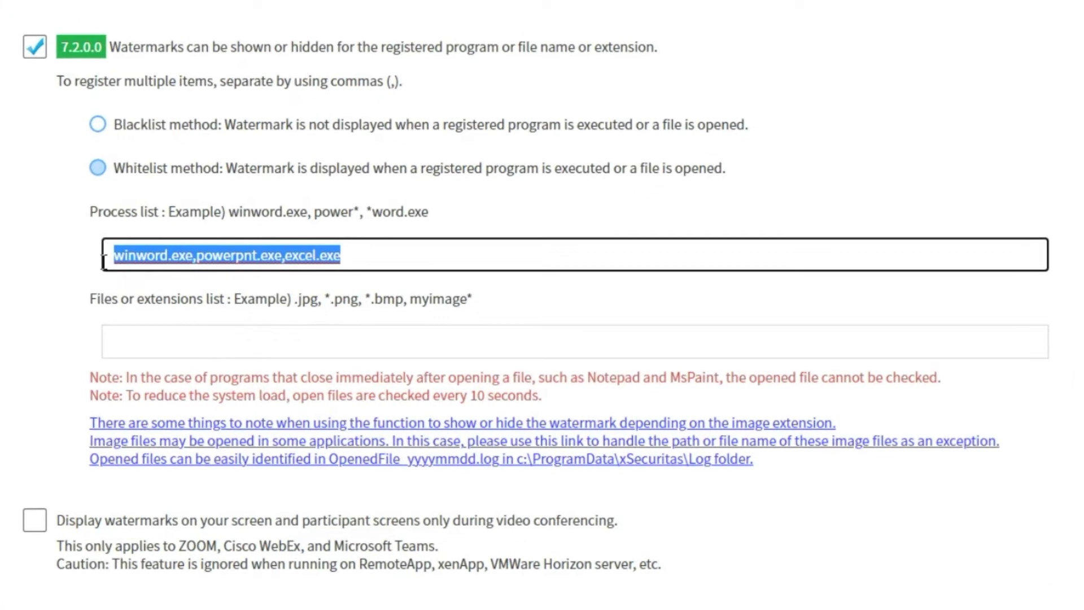
{"action": "key", "text": "BackSpace"}
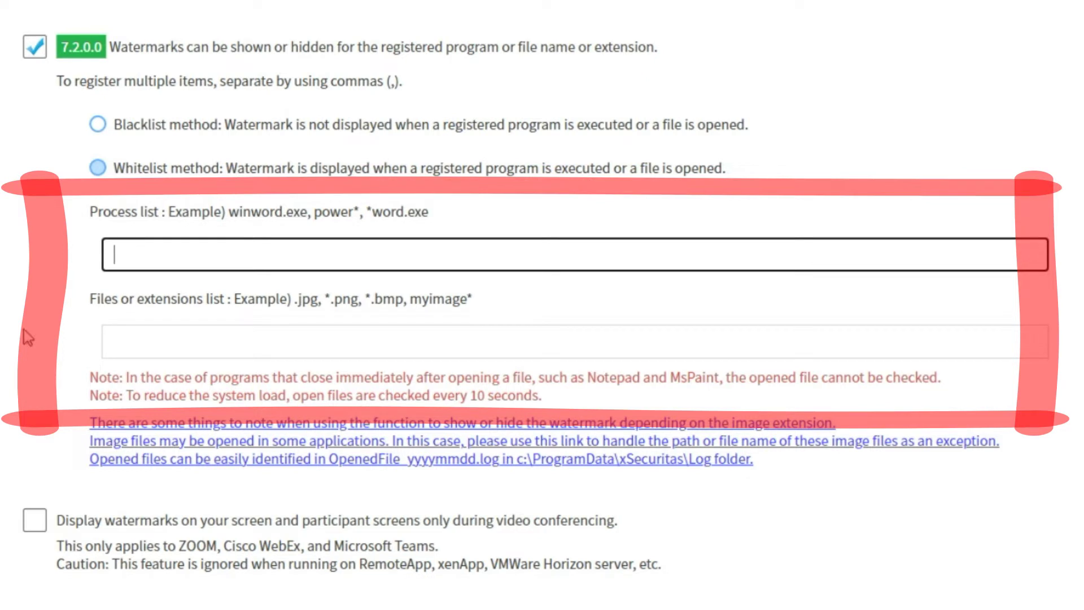
{"action": "left_click", "coordinate": [167, 342]}
{"action": "type", "text": "(.do"}
{"action": "key", "text": "BackSpace"}
{"action": "key", "text": "BackSpace"}
{"action": "key", "text": "BackSpace"}
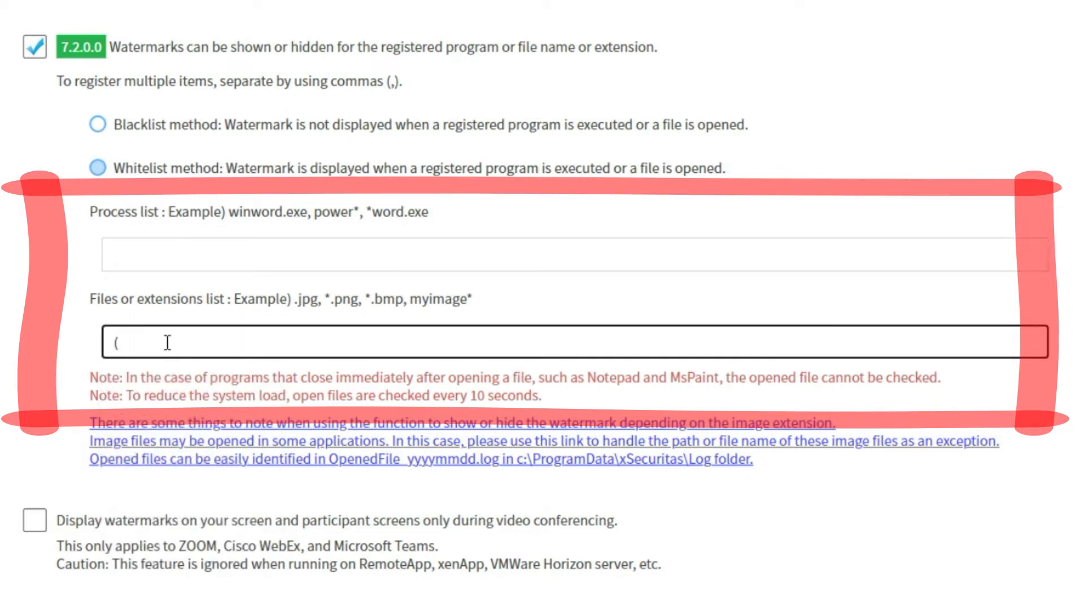
{"action": "key", "text": "BackSpace"}
{"action": "type", "text": "*.docx"}
{"action": "type", "text": ",*.xlsx,*"}
{"action": "type", "text": "."}
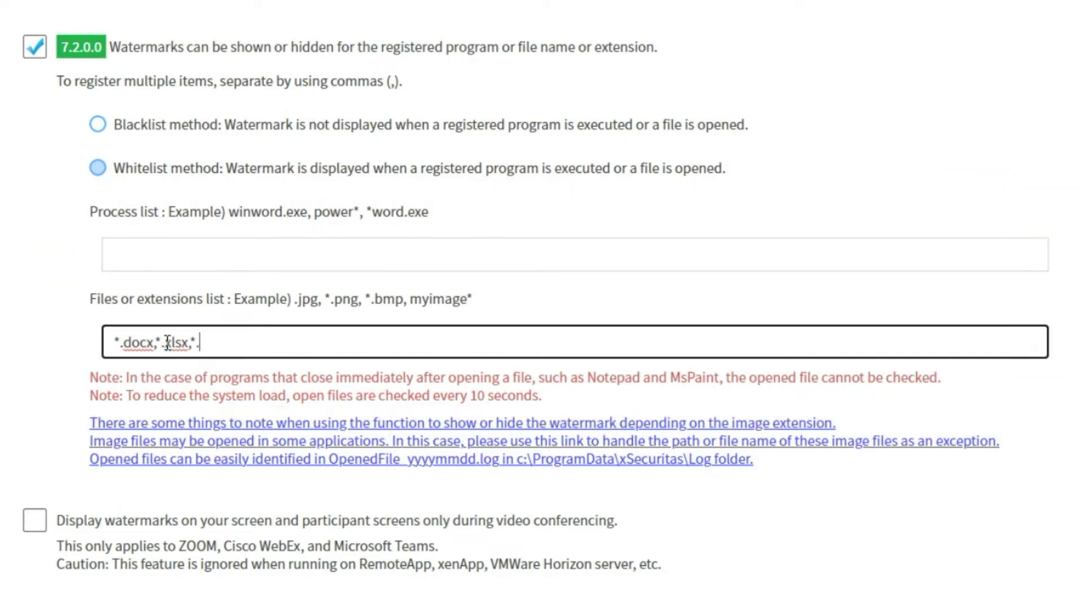
{"action": "type", "text": "pptx"}
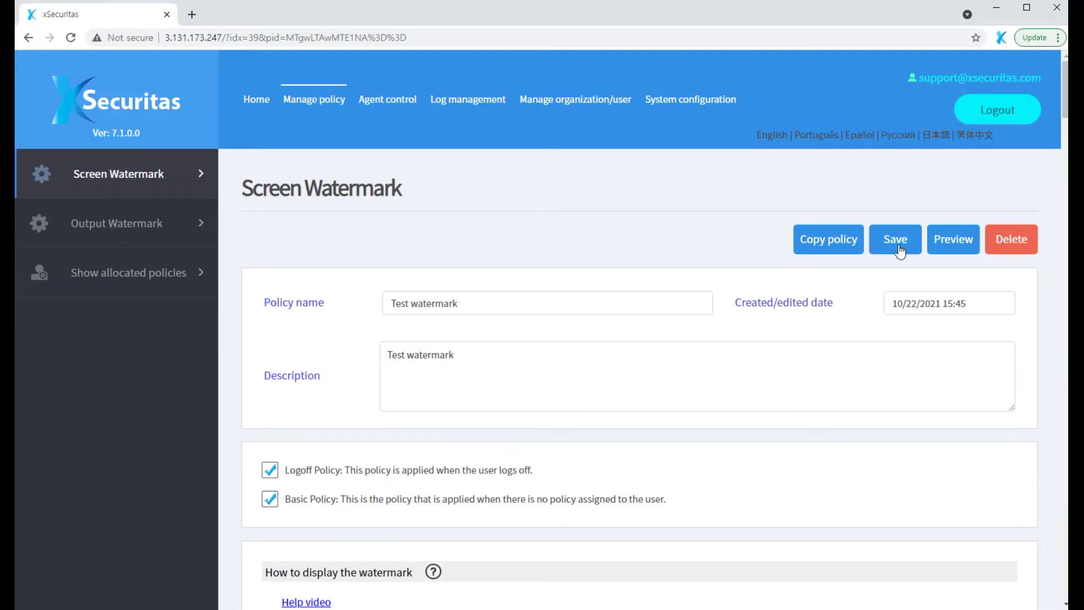
{"action": "left_click", "coordinate": [901, 249]}
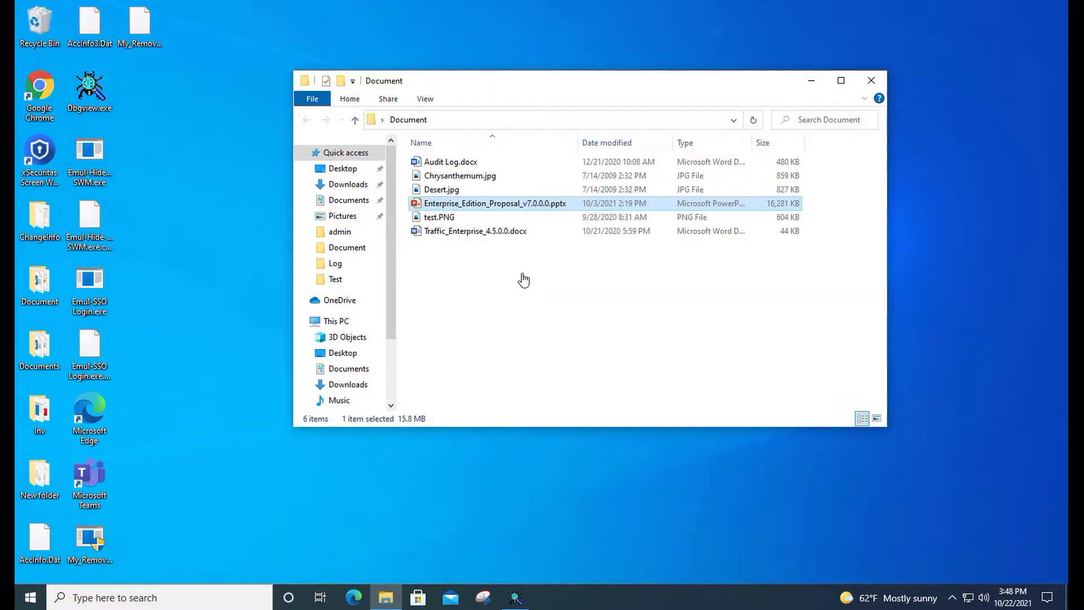
- Open Traffic_Enterprise_4.5.0.0.docx in Word to check the watermark, then close it
{"action": "double_click", "coordinate": [460, 232]}
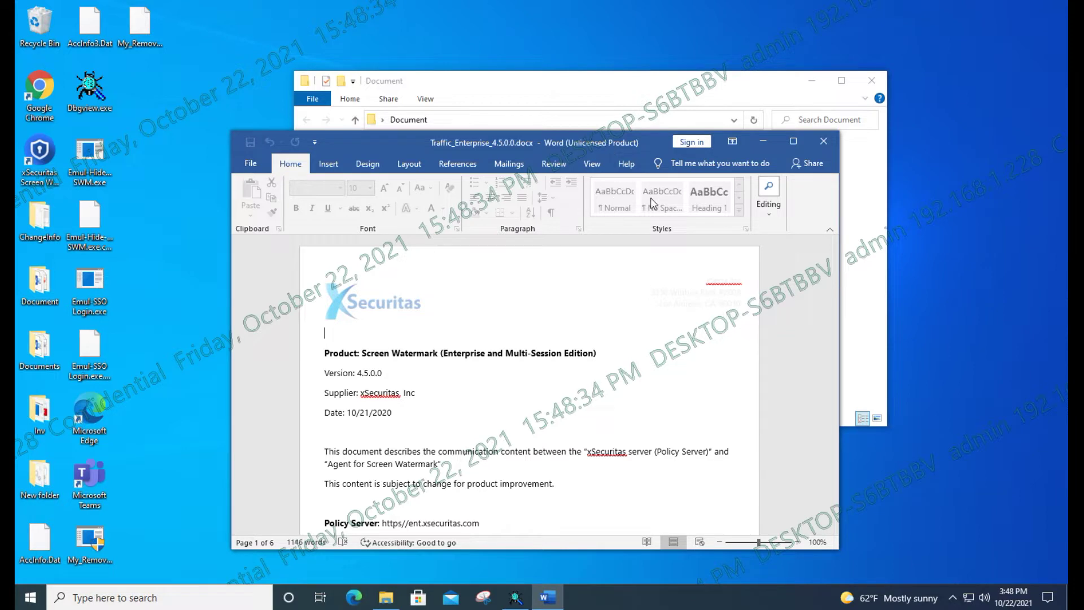
{"action": "left_click", "coordinate": [823, 142]}
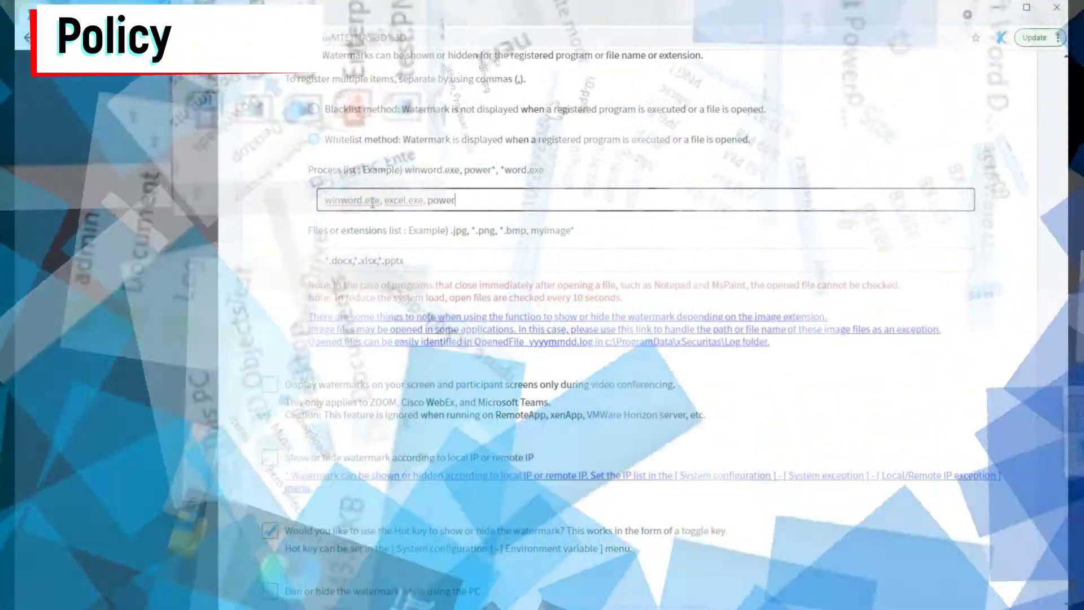
- Replace the extensions list with *.jpg, *.png, *.bmp and save the policy
{"action": "type", "text": "pnt.exe"}
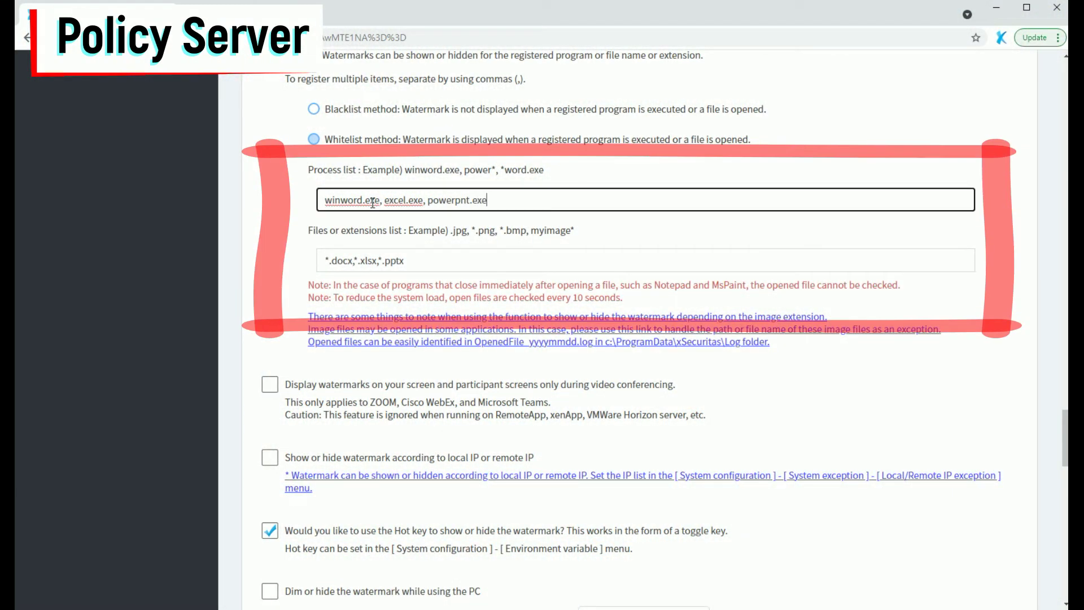
{"action": "left_click", "coordinate": [405, 260]}
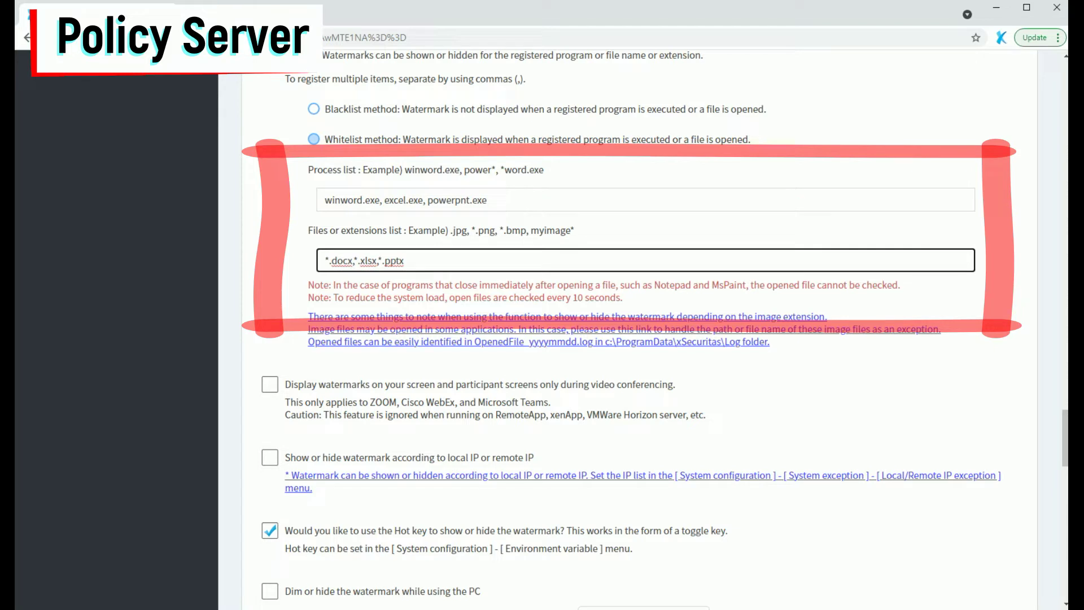
{"action": "left_click", "coordinate": [370, 259]}
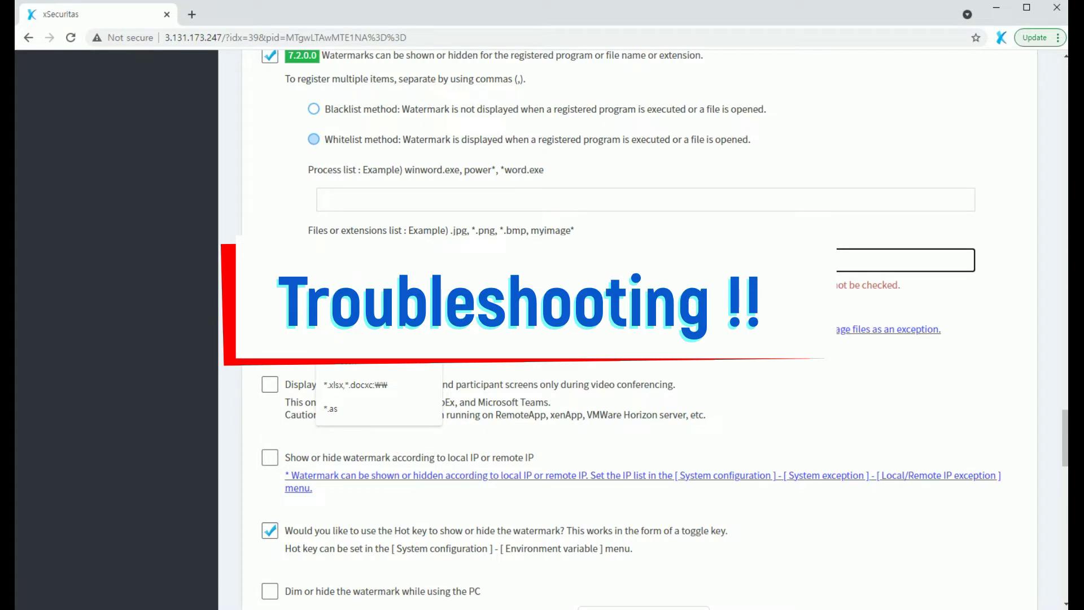
{"action": "type", "text": "jpg"}
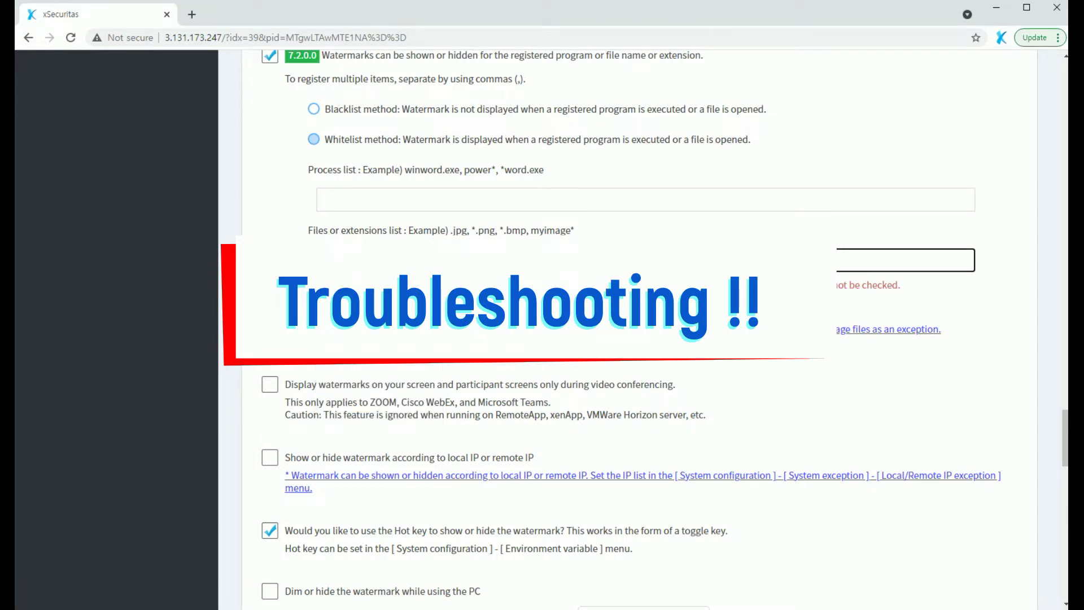
{"action": "type", "text": ", *.png, *."}
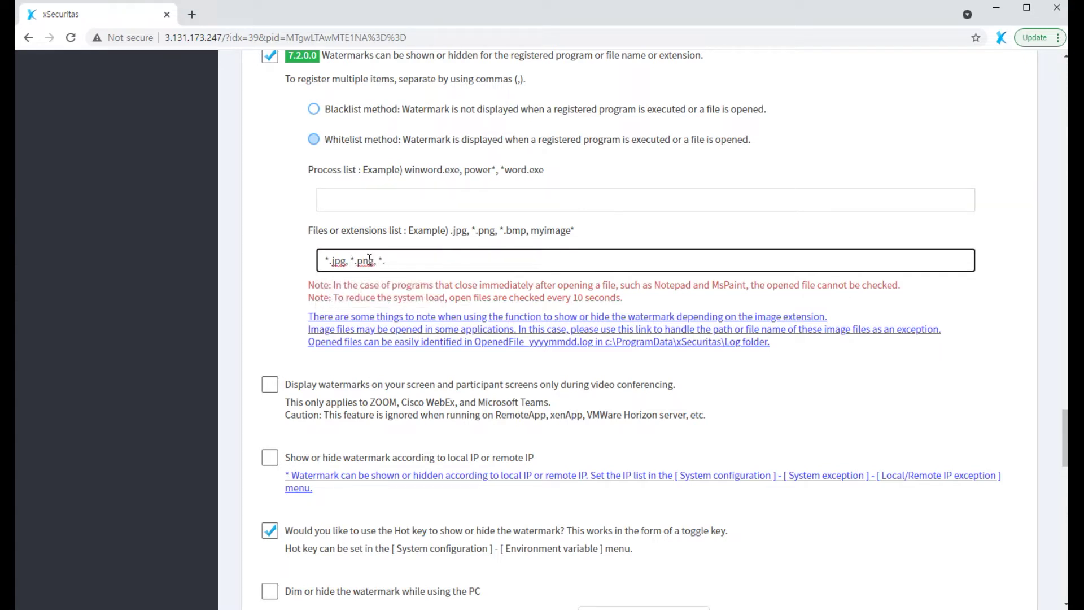
{"action": "type", "text": "bmp"}
{"action": "left_click_drag", "start_coordinate": [1065, 435], "coordinate": [1065, 88]}
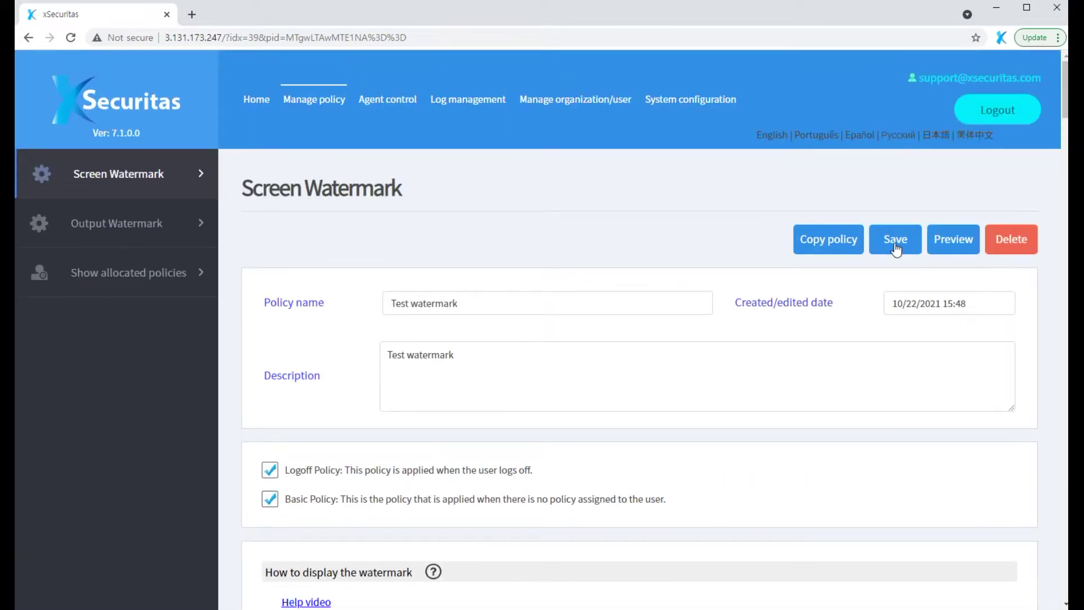
{"action": "left_click", "coordinate": [909, 247]}
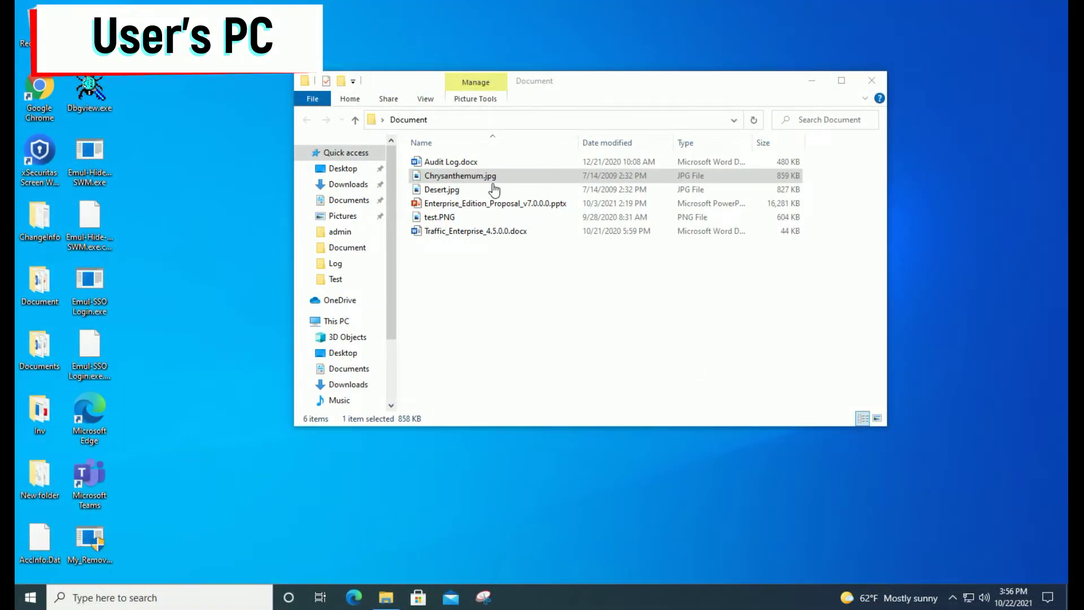
- Open Chrysanthemum.jpg in Photos to check the watermark, then close the viewer
{"action": "double_click", "coordinate": [491, 180]}
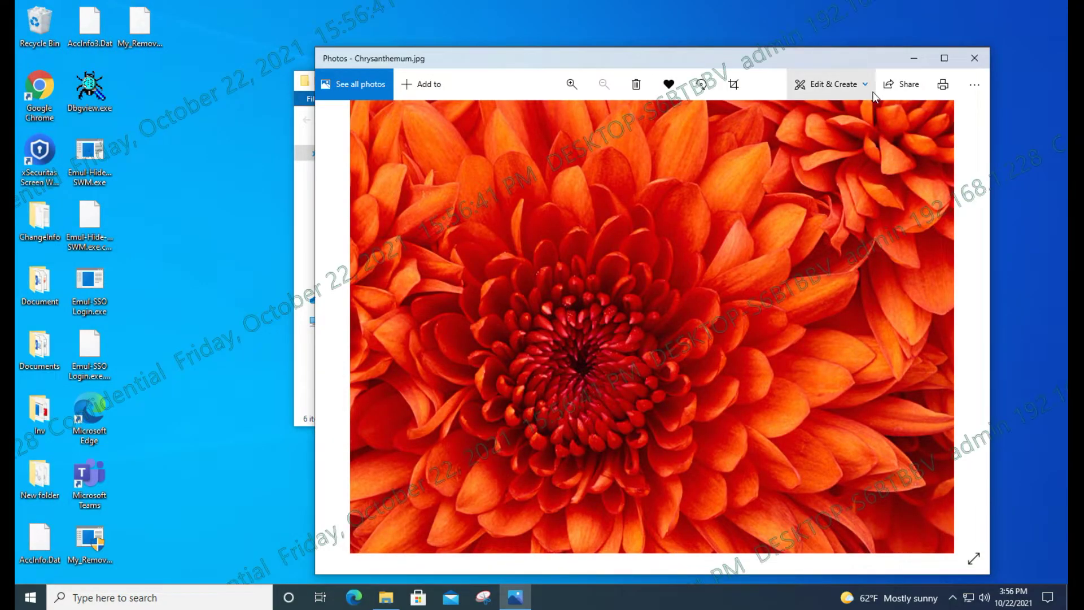
{"action": "left_click_drag", "start_coordinate": [870, 63], "coordinate": [871, 42]}
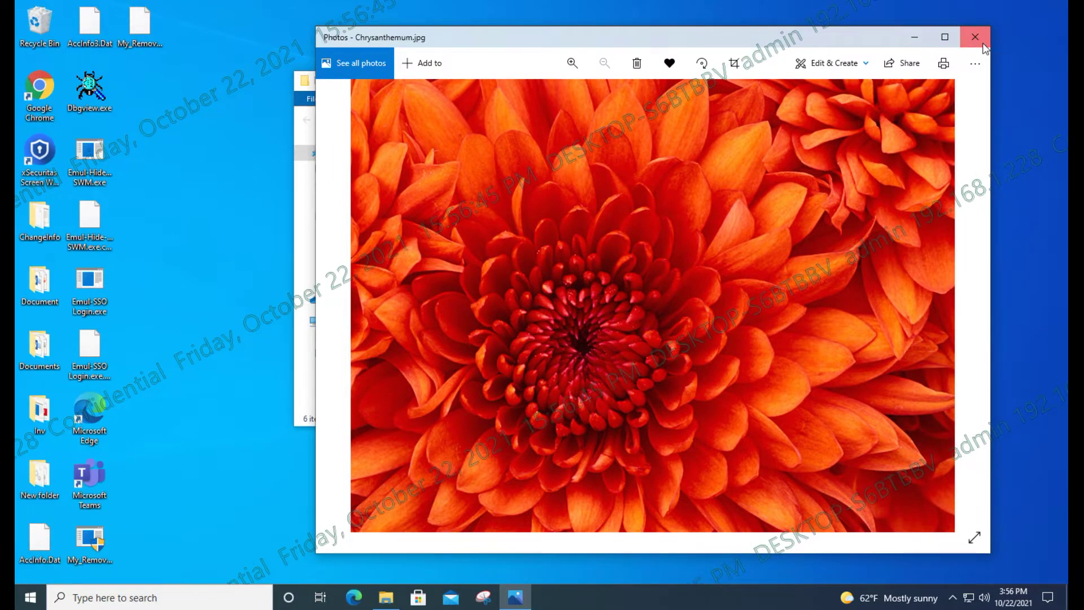
{"action": "left_click", "coordinate": [985, 47]}
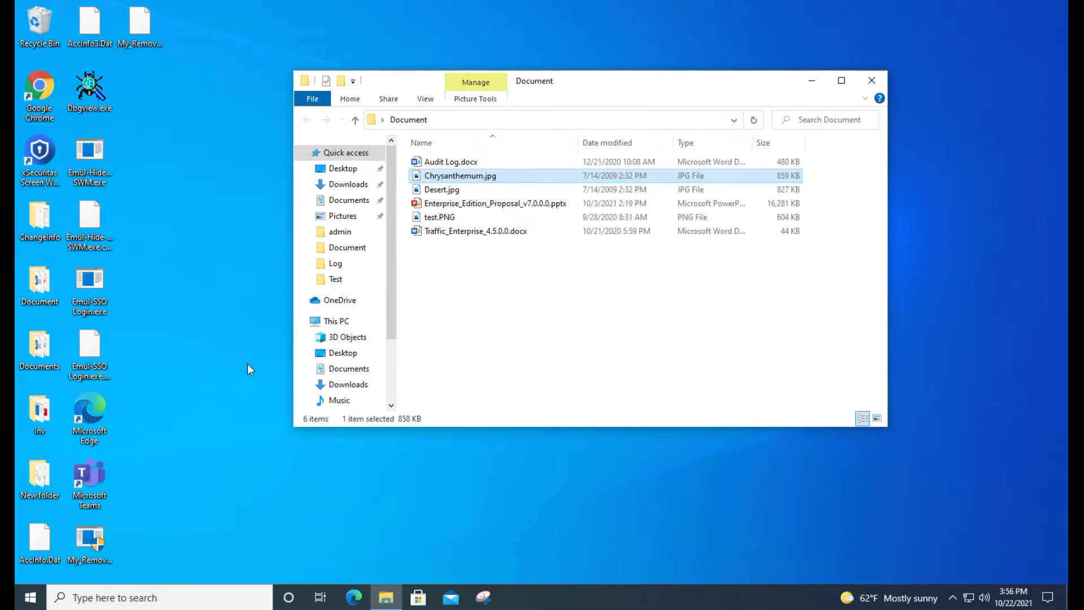
- Launch Paint from the Run dialog via the Start quick menu
{"action": "right_click", "coordinate": [29, 597]}
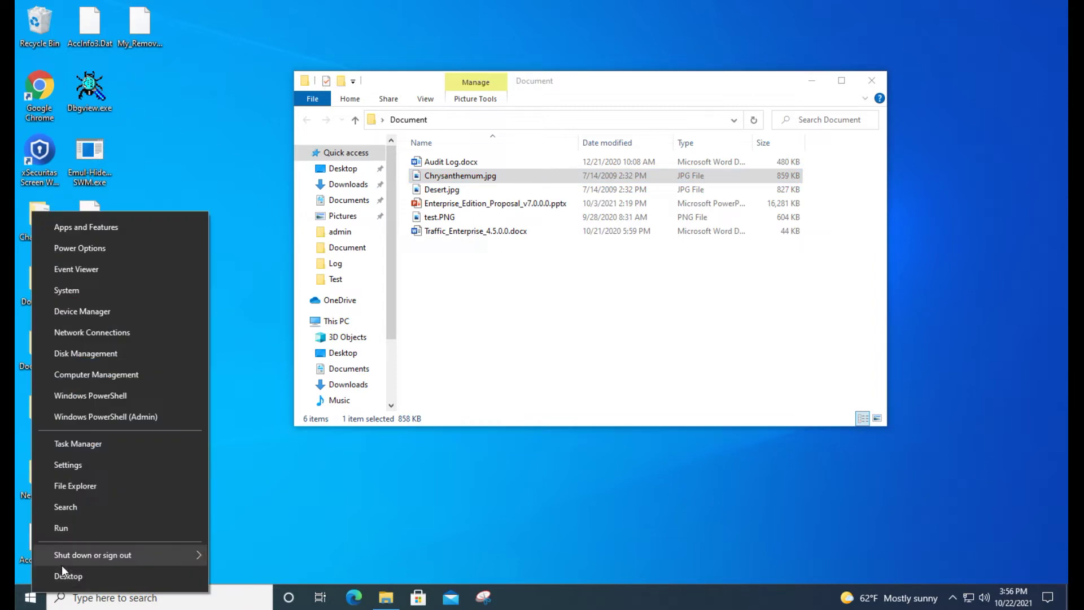
{"action": "left_click", "coordinate": [79, 537]}
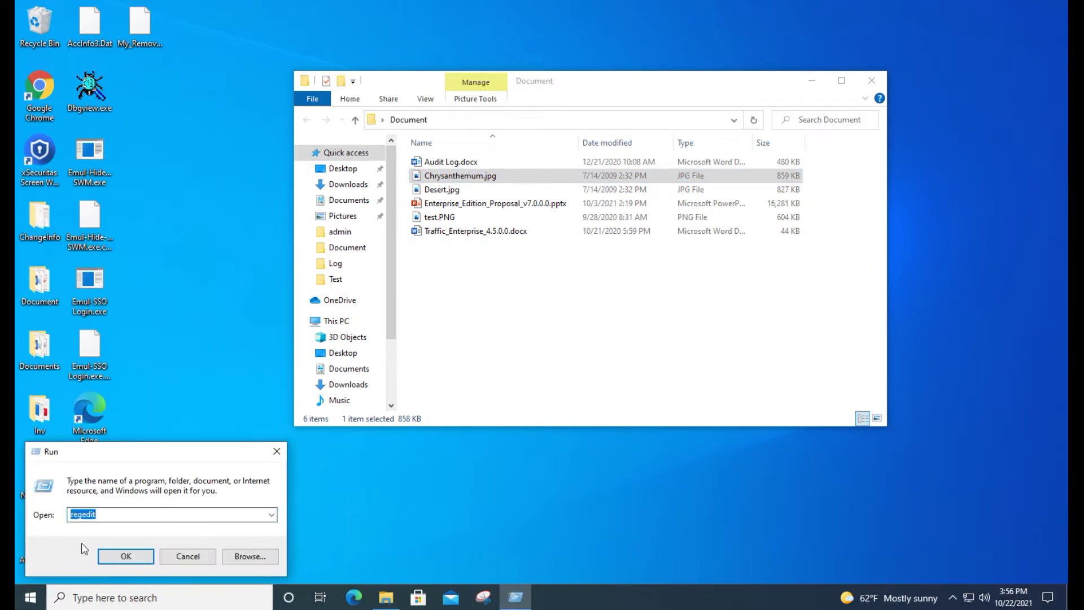
{"action": "type", "text": "msconfig"}
{"action": "key", "text": "Return"}
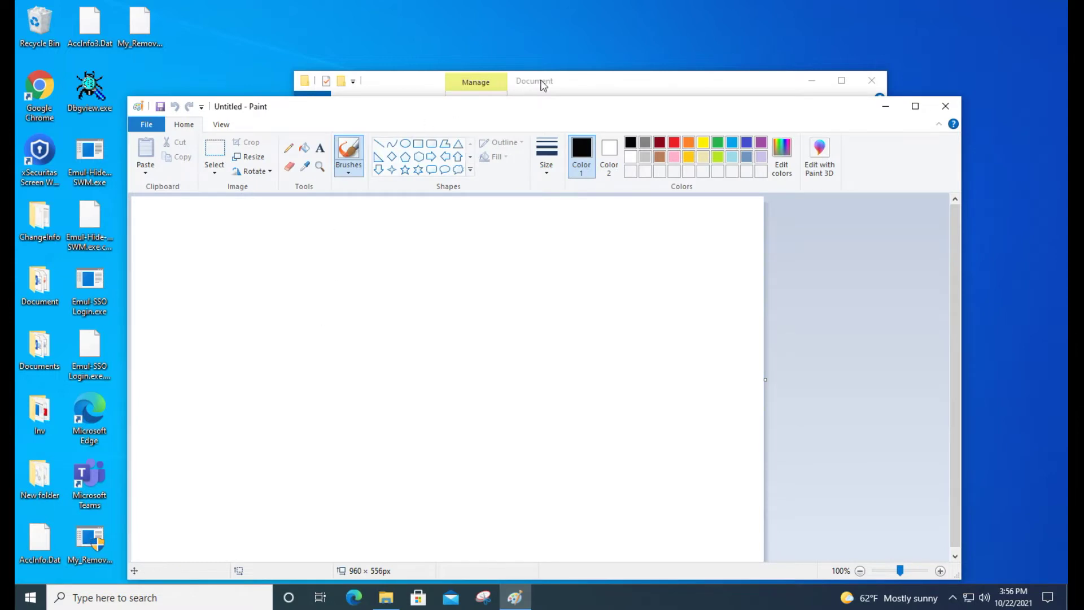
- Drag Chrysanthemum.jpg from the Document folder into Paint and bring Paint to the front
{"action": "left_click", "coordinate": [540, 84]}
{"action": "left_click_drag", "start_coordinate": [456, 177], "coordinate": [222, 362]}
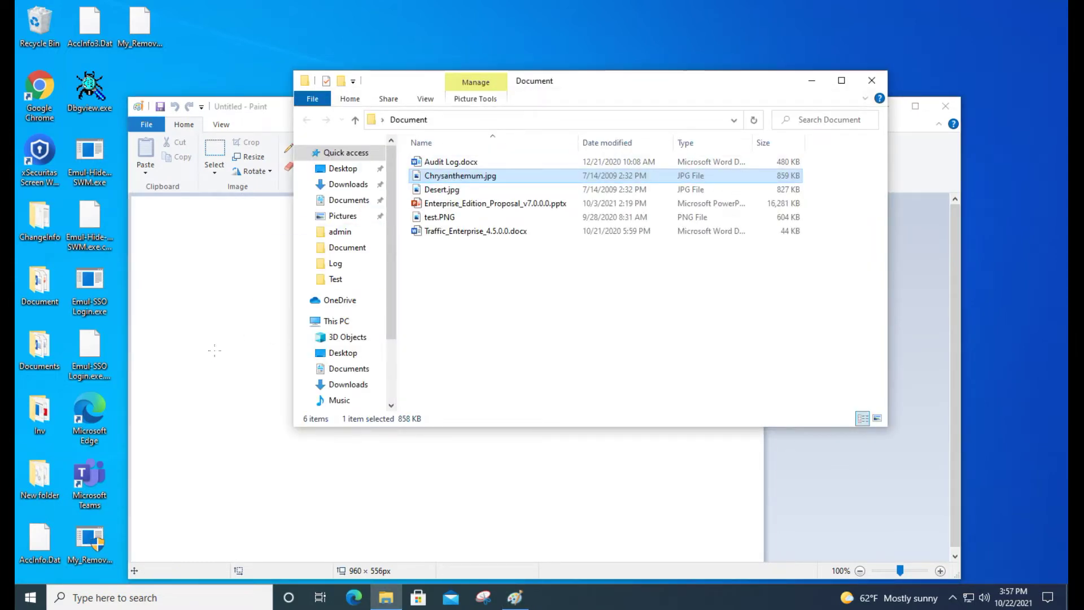
{"action": "left_click", "coordinate": [263, 115]}
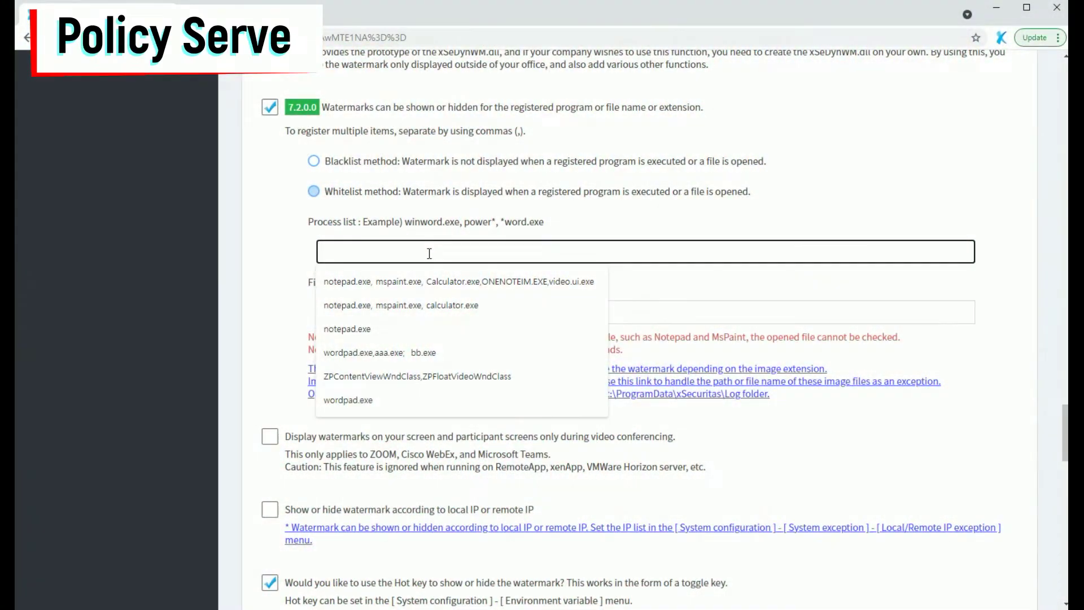
- Enter mspaint* in the whitelist process list and return to the top of the page
{"action": "type", "text": "mspaint*"}
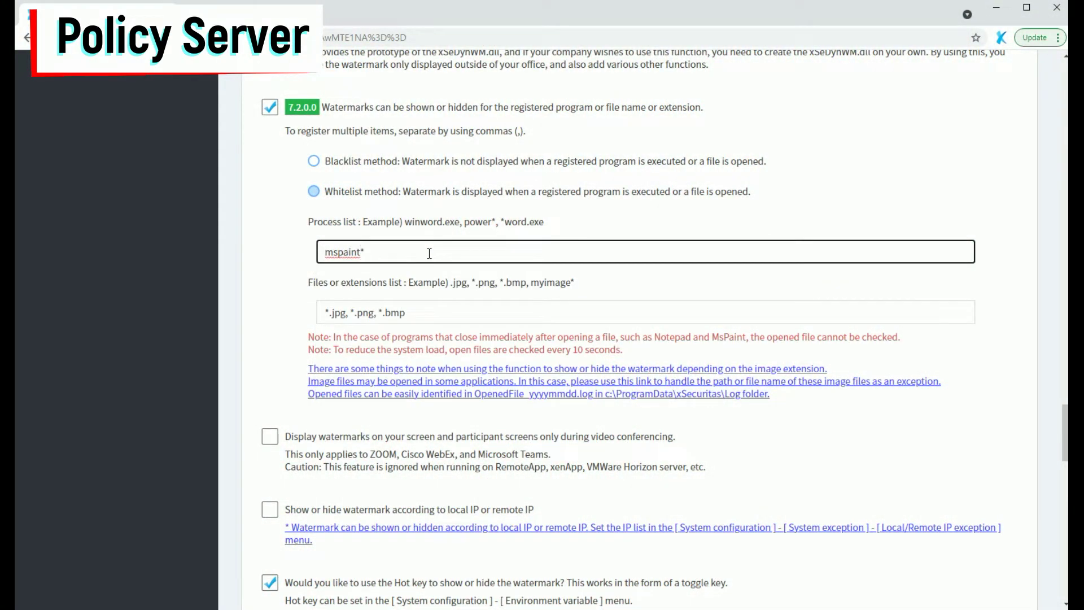
{"action": "scroll", "coordinate": [758, 186], "scroll_direction": "up", "scroll_amount": 5}
{"action": "scroll", "coordinate": [990, 172], "scroll_direction": "up", "scroll_amount": 4}
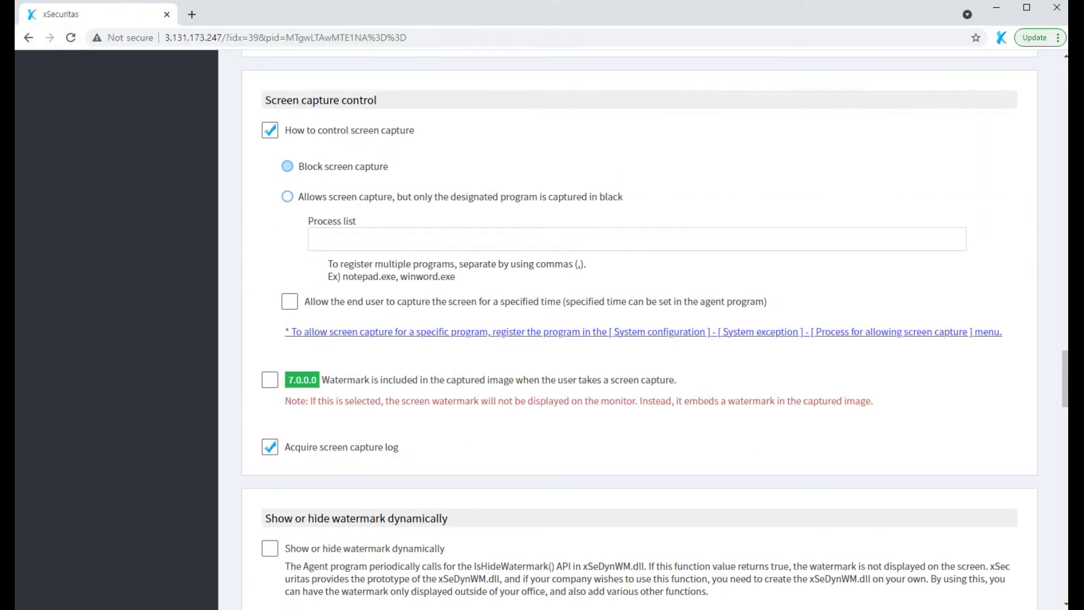
{"action": "left_click_drag", "start_coordinate": [1065, 390], "coordinate": [1064, 90]}
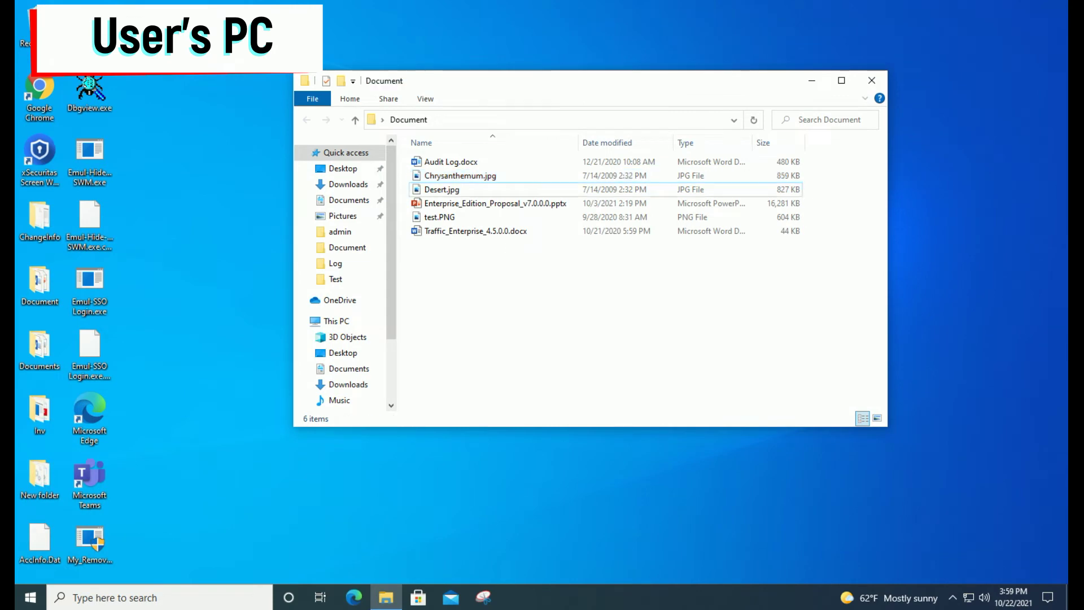
- Relaunch Paint from Run, load Chrysanthemum.jpg, then close the Paint window
{"action": "right_click", "coordinate": [31, 598]}
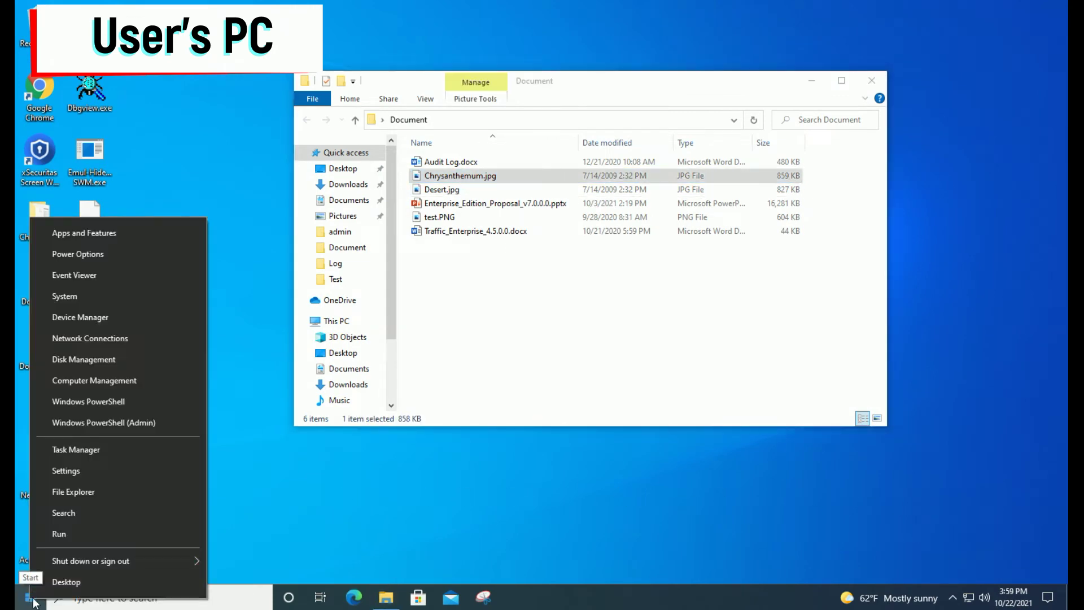
{"action": "left_click", "coordinate": [74, 536]}
{"action": "left_click", "coordinate": [133, 551]}
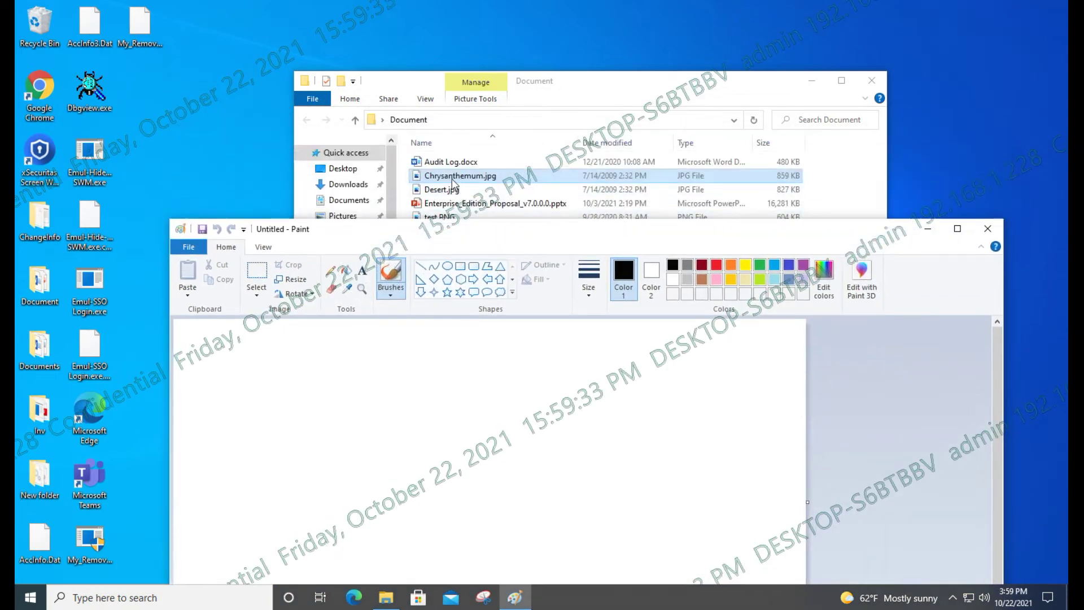
{"action": "left_click_drag", "start_coordinate": [423, 352], "coordinate": [422, 351]}
{"action": "left_click_drag", "start_coordinate": [452, 230], "coordinate": [404, 33]}
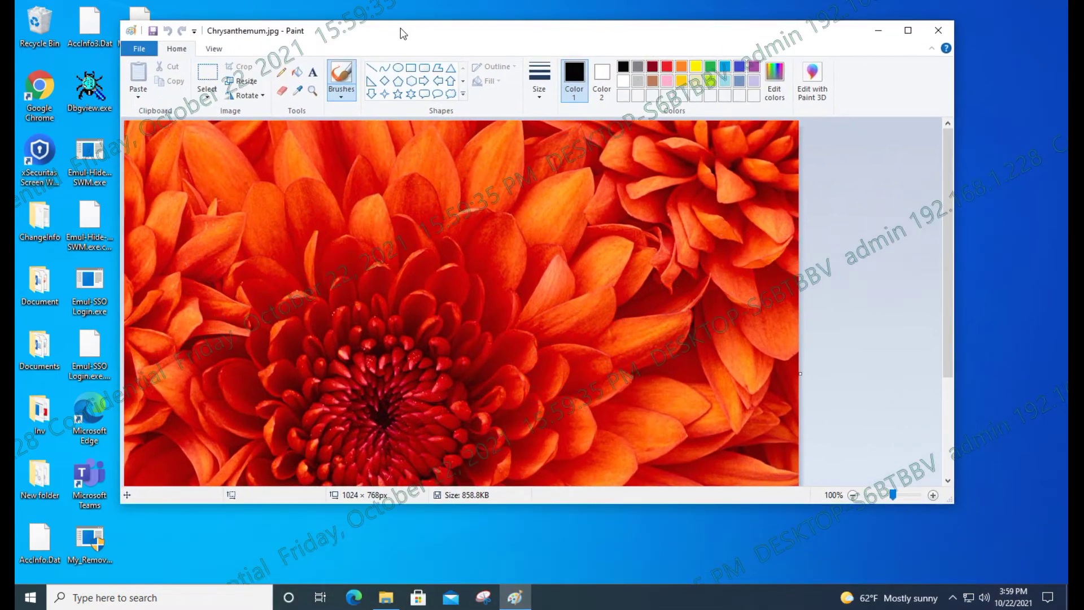
{"action": "left_click", "coordinate": [938, 31]}
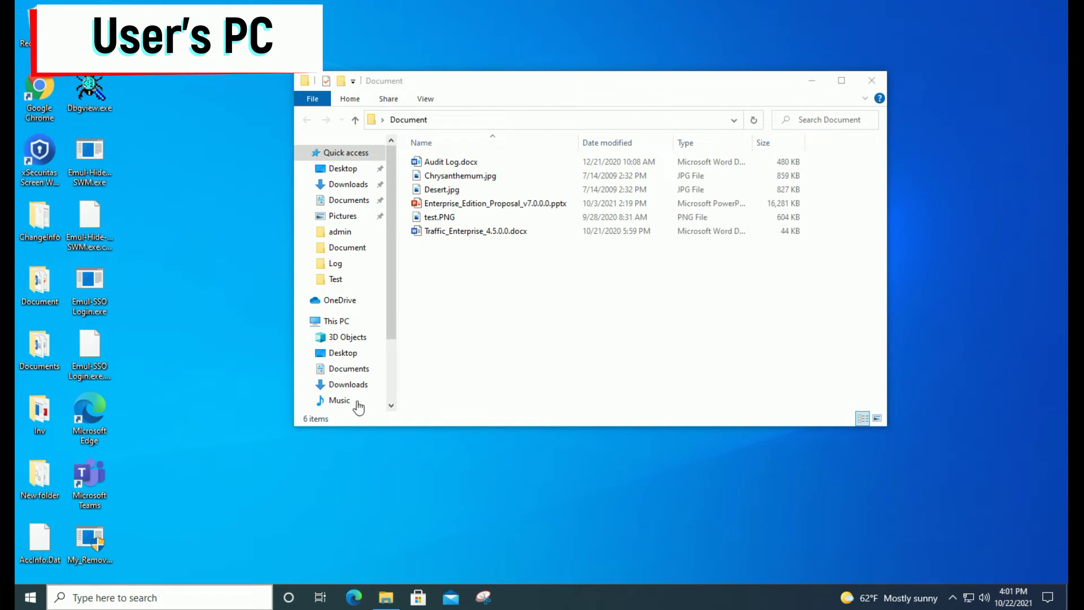
- Launch Calculator from the Start menu's installed apps list
{"action": "left_click", "coordinate": [25, 603]}
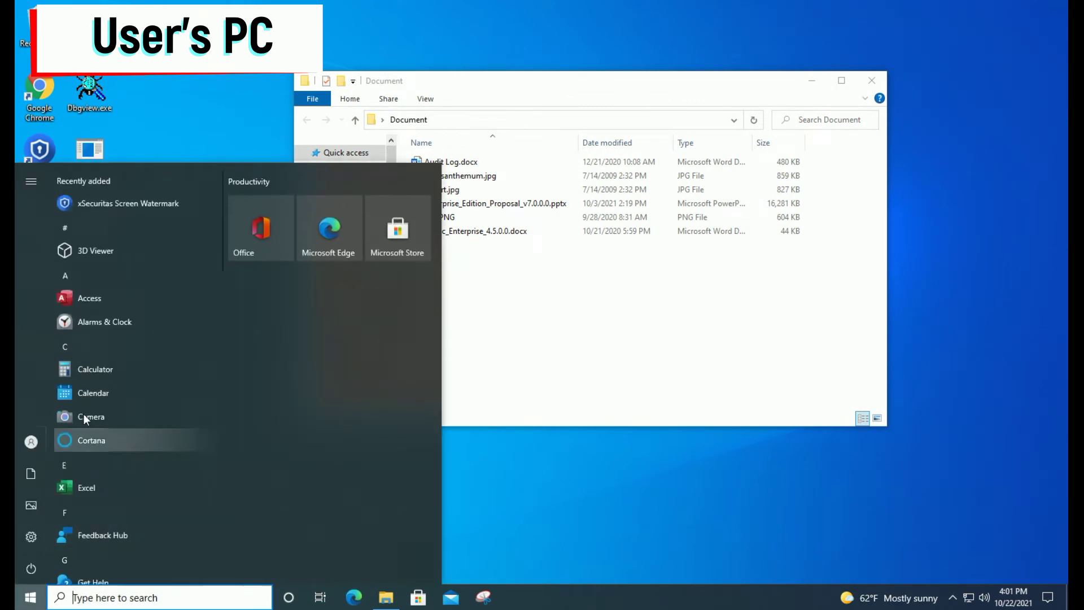
{"action": "left_click", "coordinate": [100, 375]}
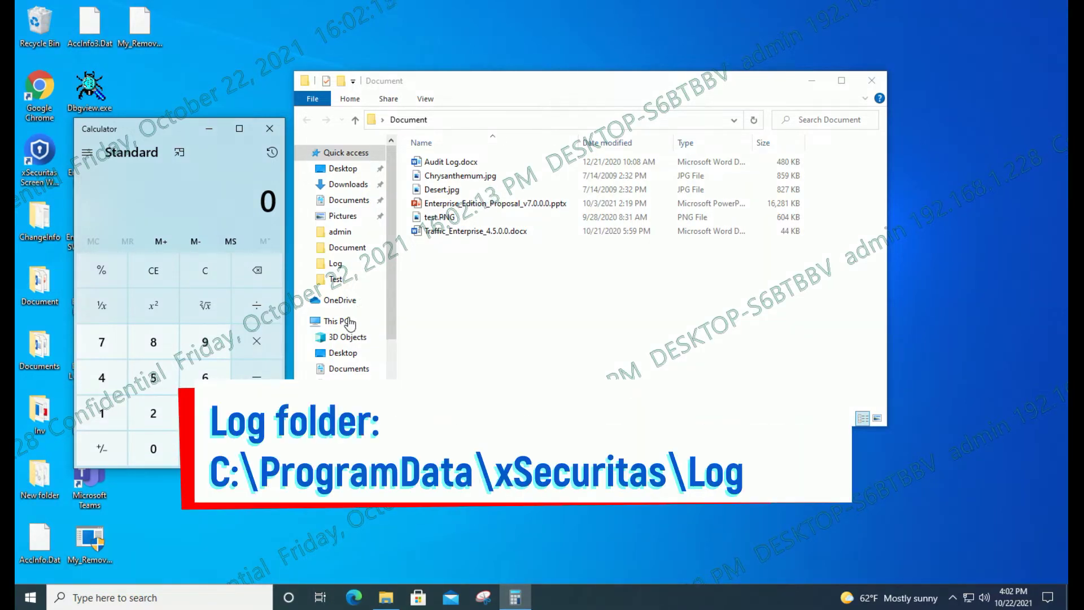
- Open OpenedFile-20211022.log from C:\ProgramData\xSecuritas\Log via This PC
{"action": "left_click", "coordinate": [337, 321]}
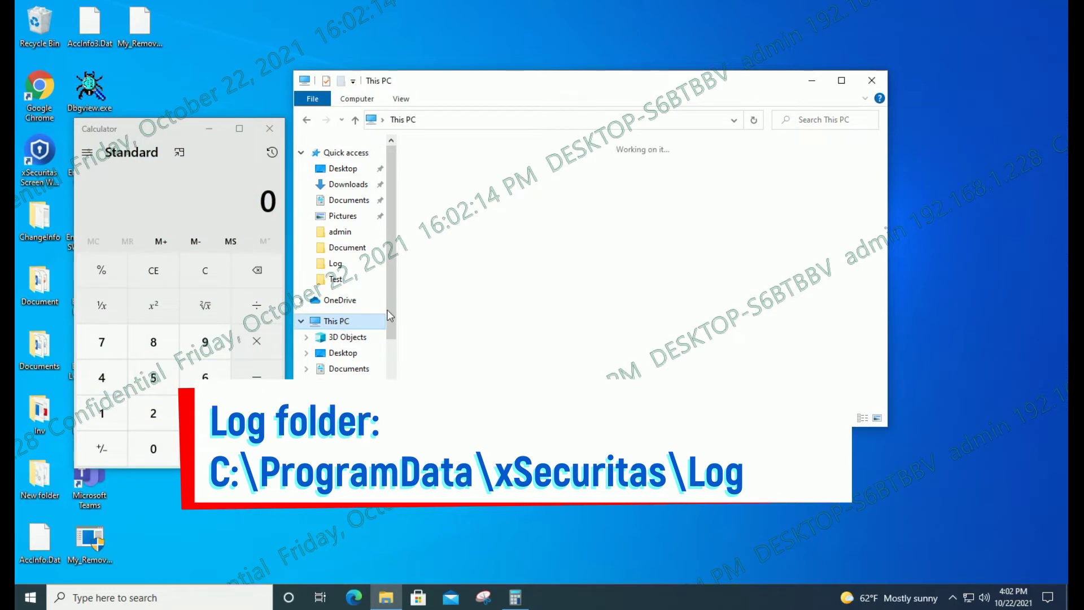
{"action": "double_click", "coordinate": [466, 338]}
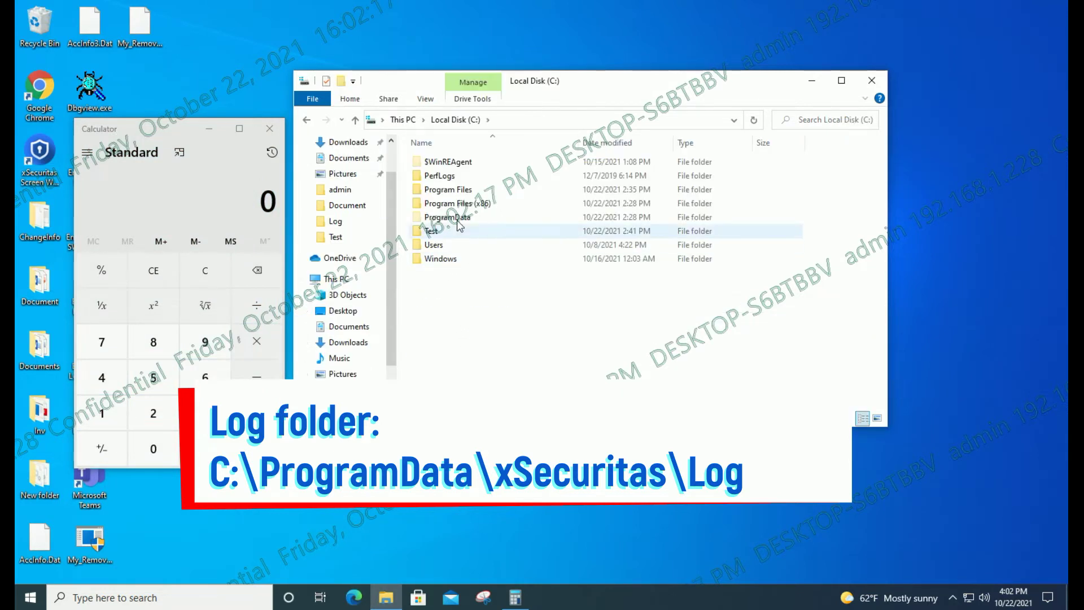
{"action": "double_click", "coordinate": [458, 218]}
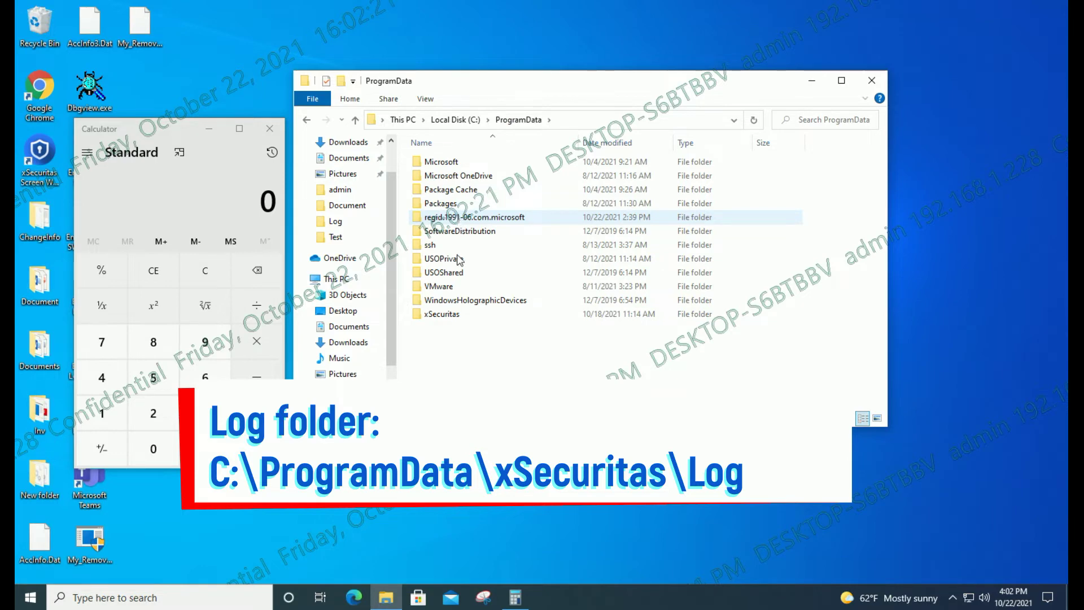
{"action": "double_click", "coordinate": [444, 314]}
{"action": "double_click", "coordinate": [448, 163]}
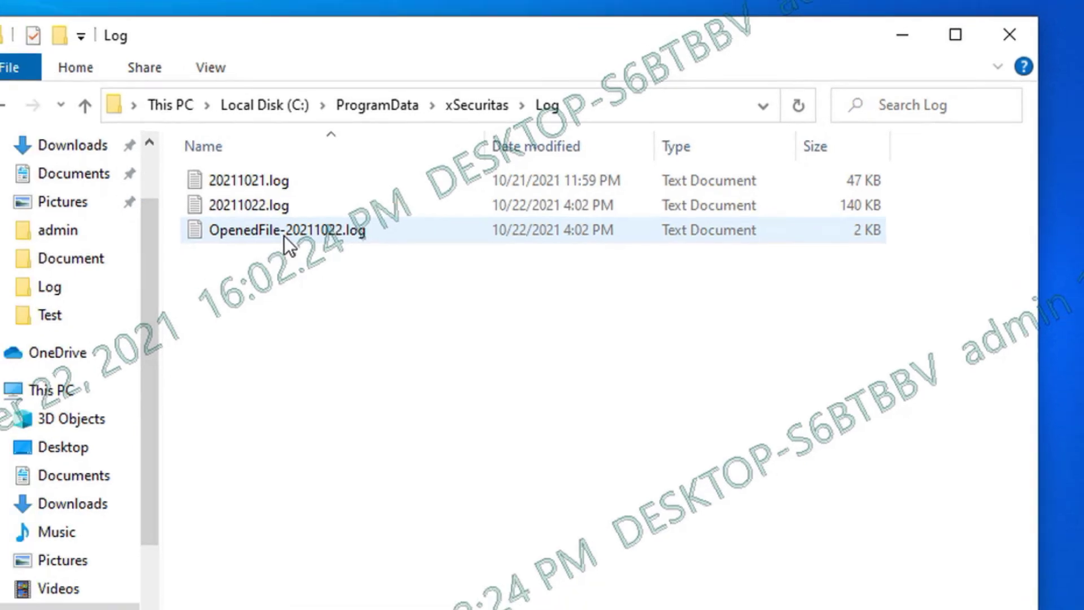
{"action": "mouse_move", "coordinate": [468, 190]}
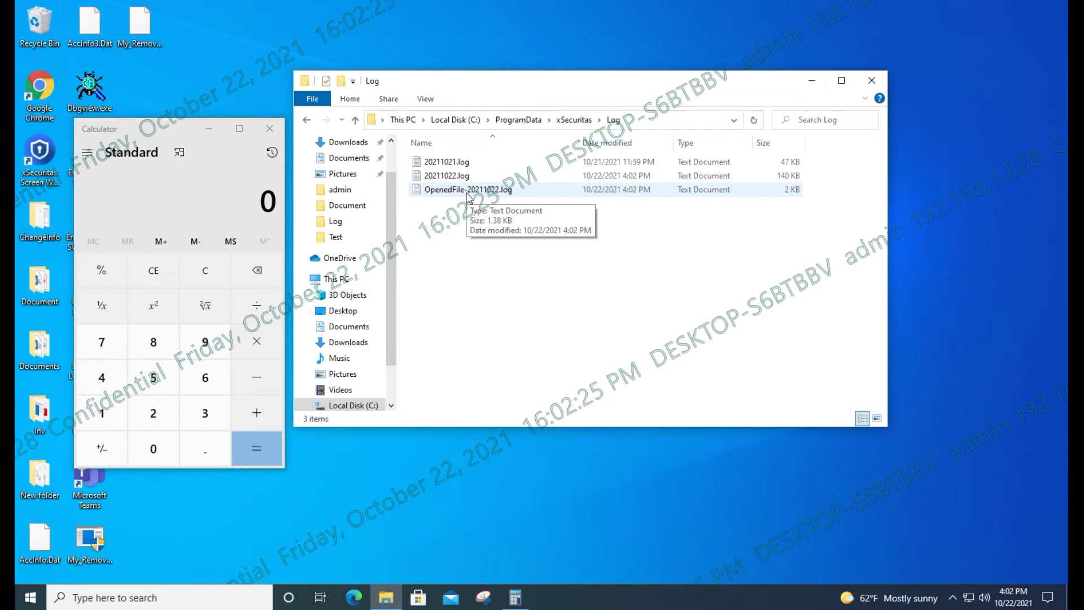
{"action": "double_click", "coordinate": [467, 190]}
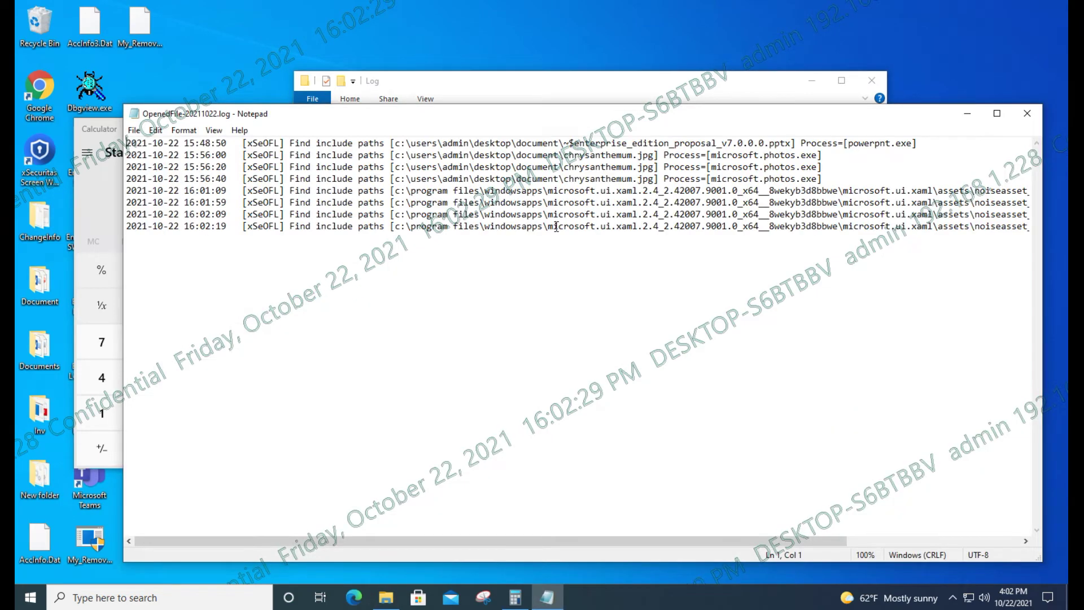
- Put the last entry's file path and Process=[calculator.exe] on separate lines, then select the windowsapps path
{"action": "left_click", "coordinate": [553, 226]}
{"action": "left_click", "coordinate": [325, 206]}
{"action": "key", "text": "Return"}
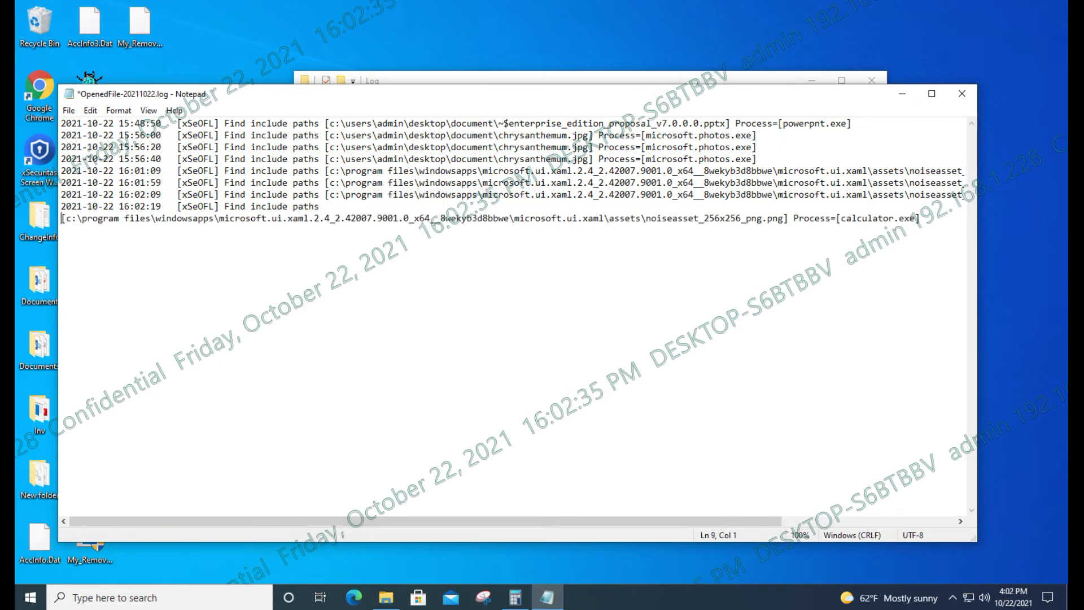
{"action": "left_click", "coordinate": [791, 218]}
{"action": "key", "text": "Return"}
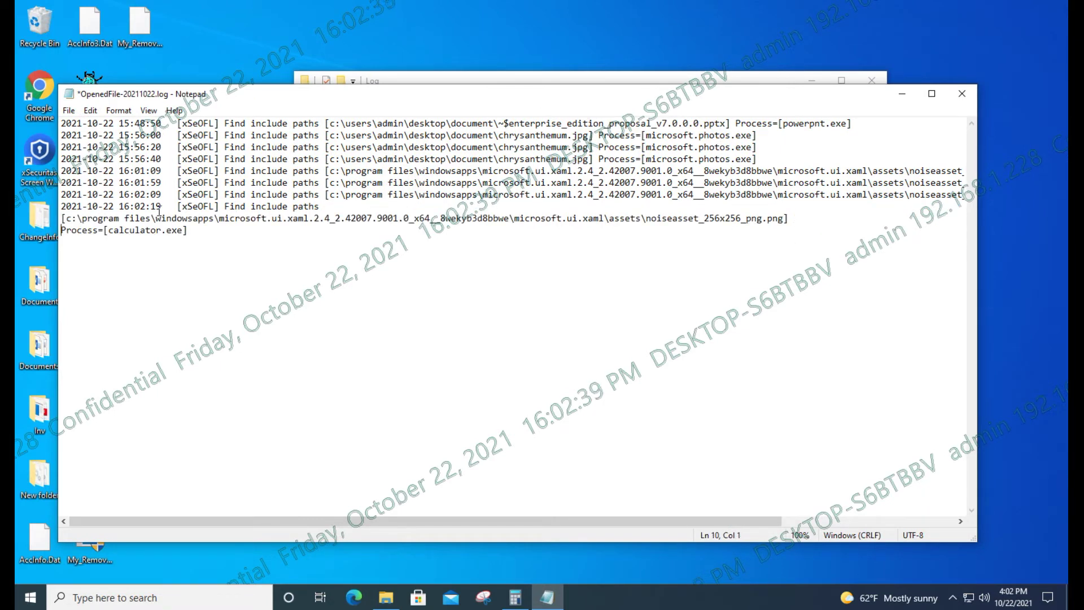
{"action": "left_click_drag", "start_coordinate": [128, 218], "coordinate": [293, 218]}
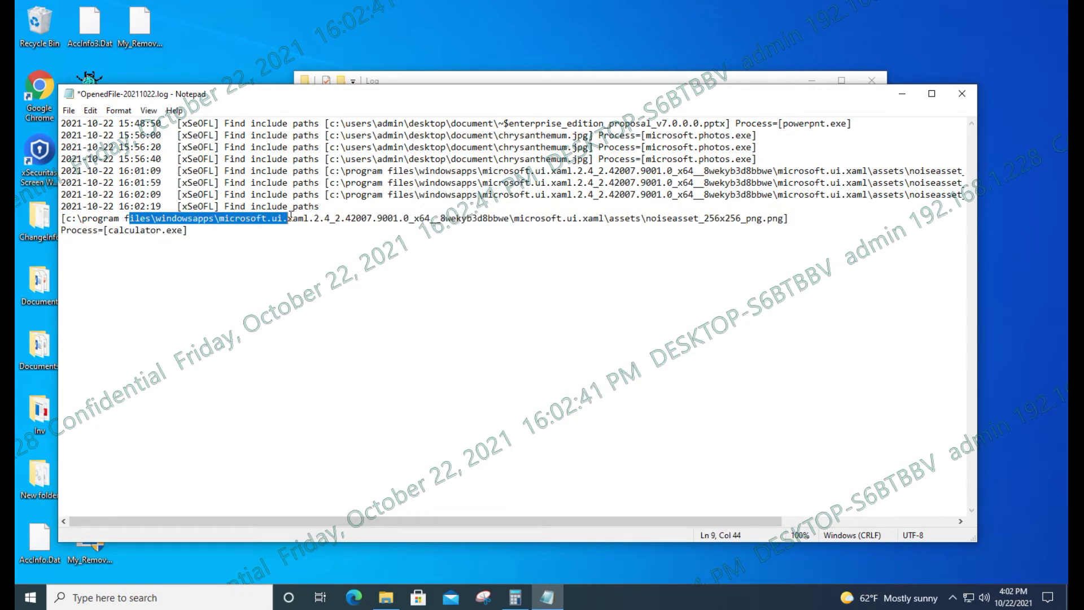
{"action": "left_click", "coordinate": [298, 218]}
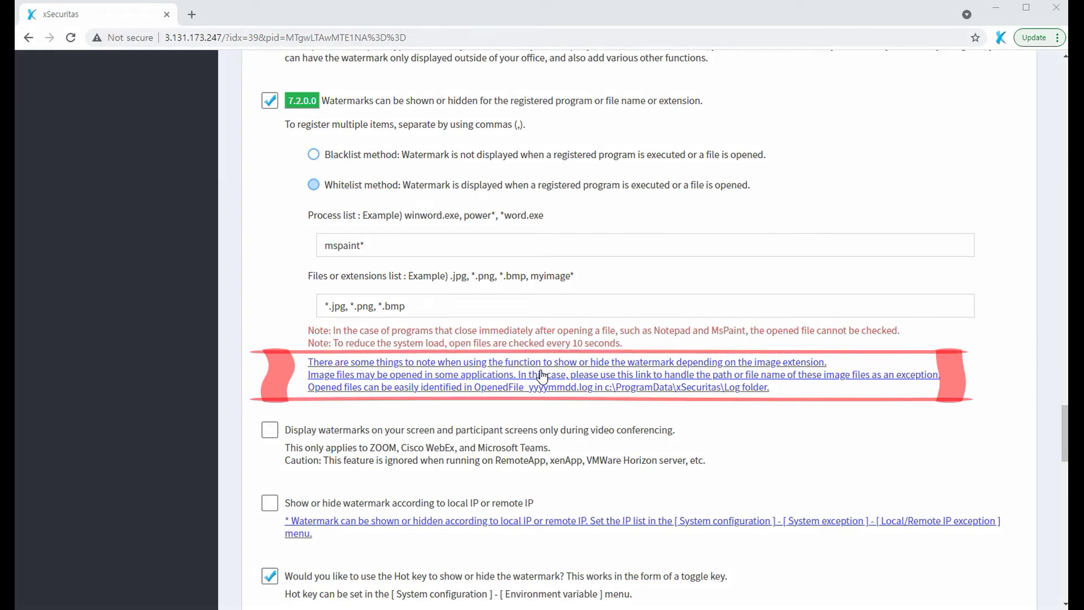
- Add an applied Folder or Files opened-file exception with the pattern *windowsapp
{"action": "left_click", "coordinate": [542, 376]}
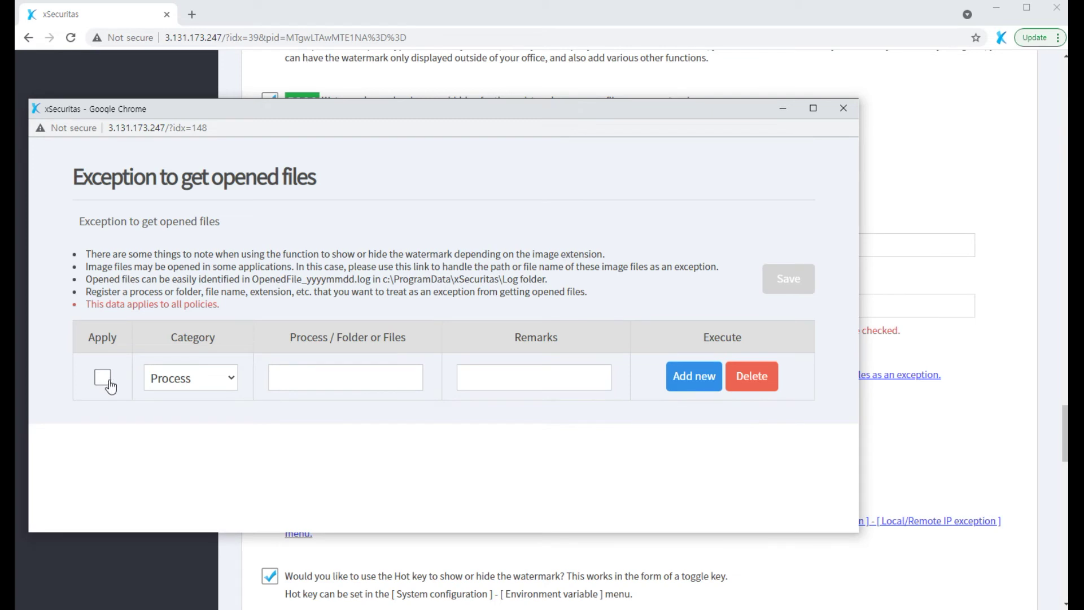
{"action": "left_click", "coordinate": [214, 380]}
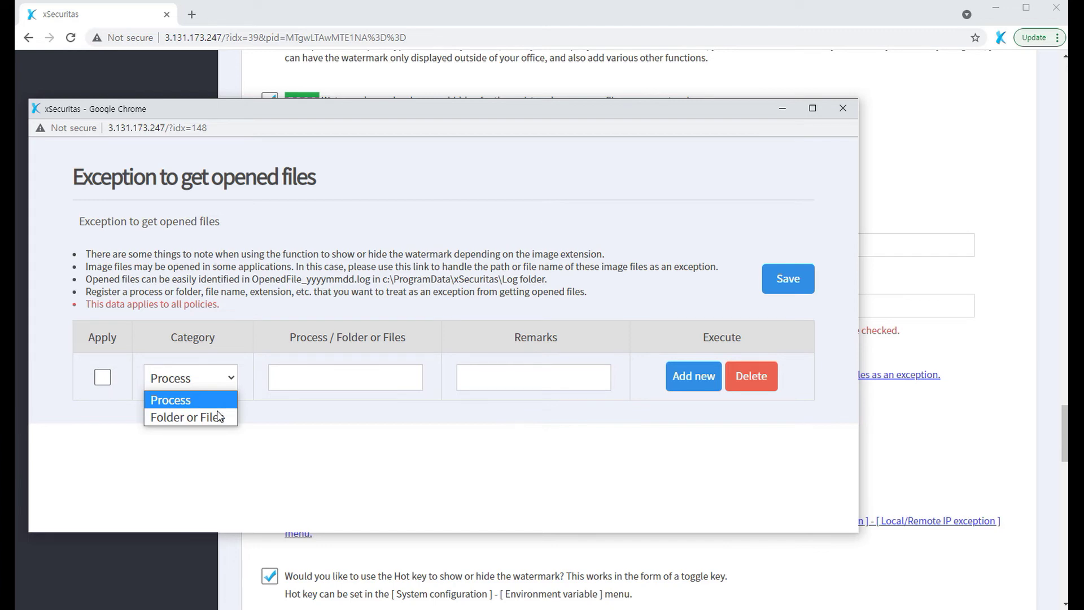
{"action": "left_click", "coordinate": [219, 417]}
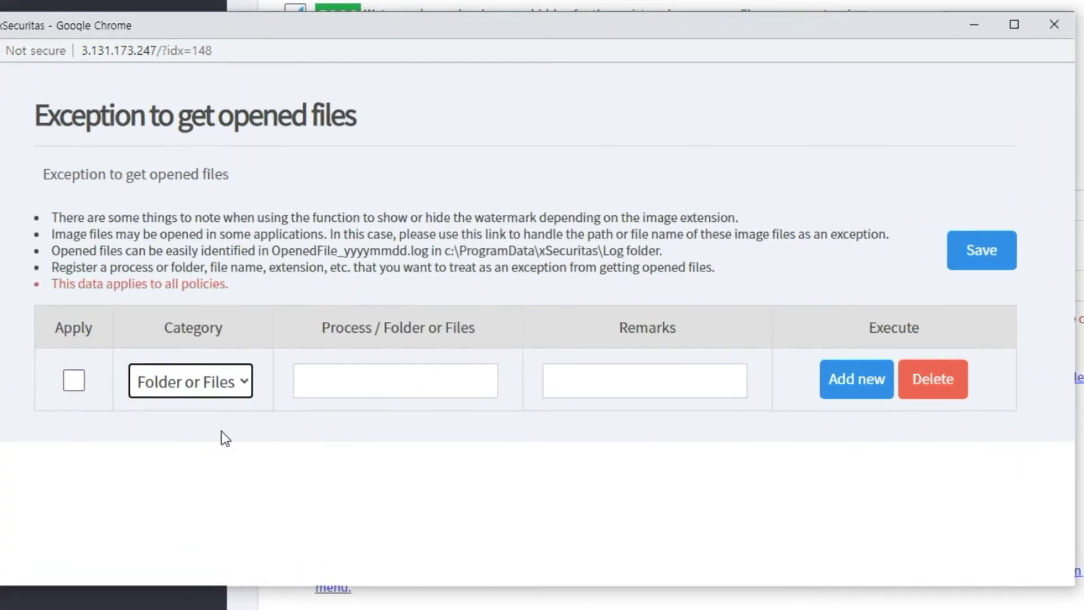
{"action": "left_click", "coordinate": [76, 390]}
{"action": "left_click", "coordinate": [307, 395]}
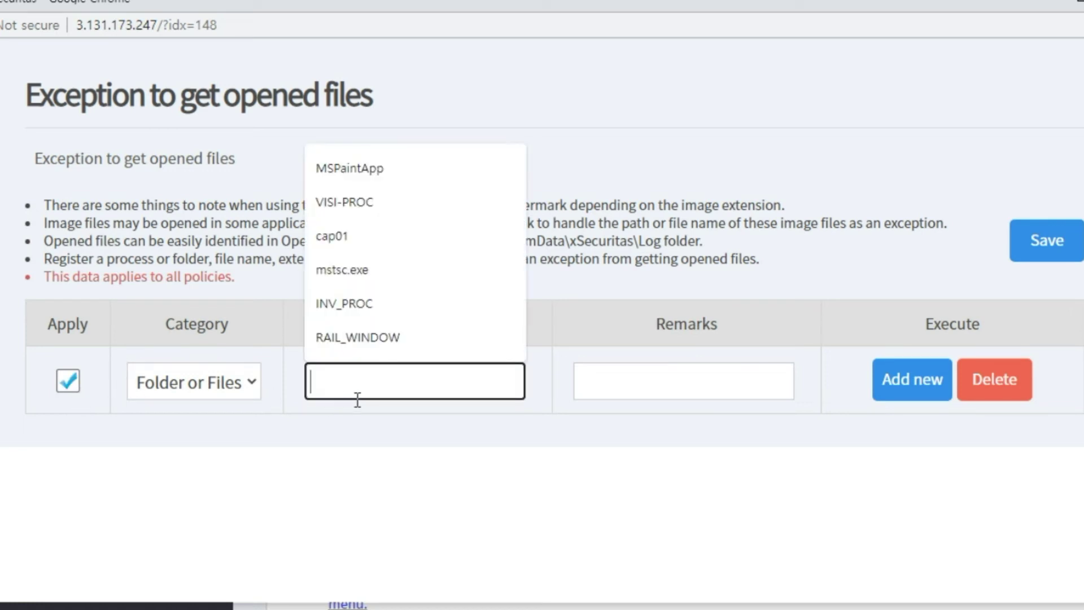
{"action": "type", "text": "*windowsapp"}
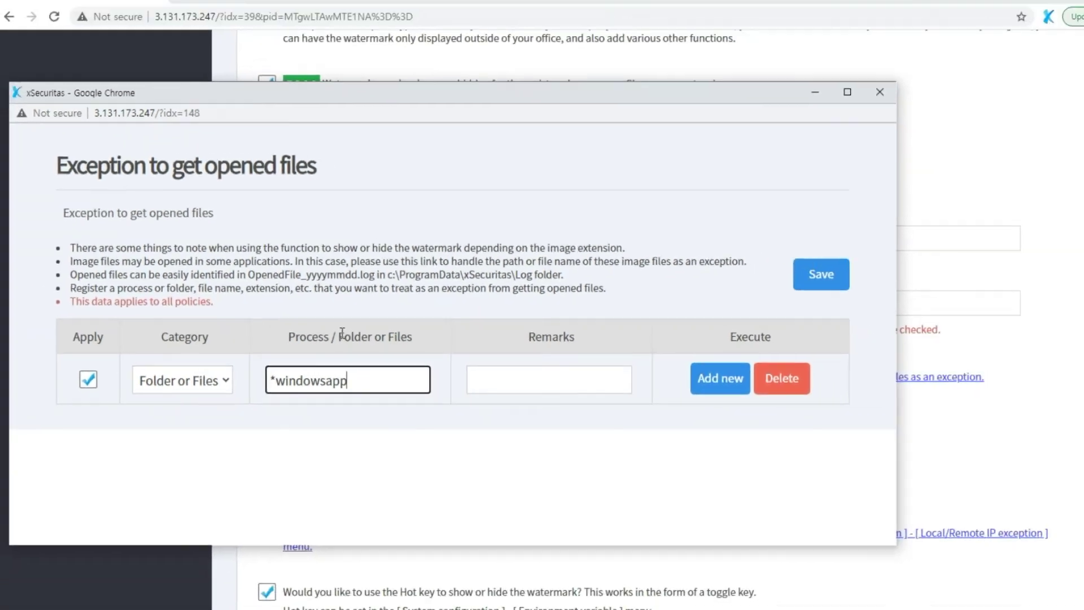
- Reopen Calculator from the Start menu apps list to confirm no watermark appears
{"action": "right_click", "coordinate": [31, 597]}
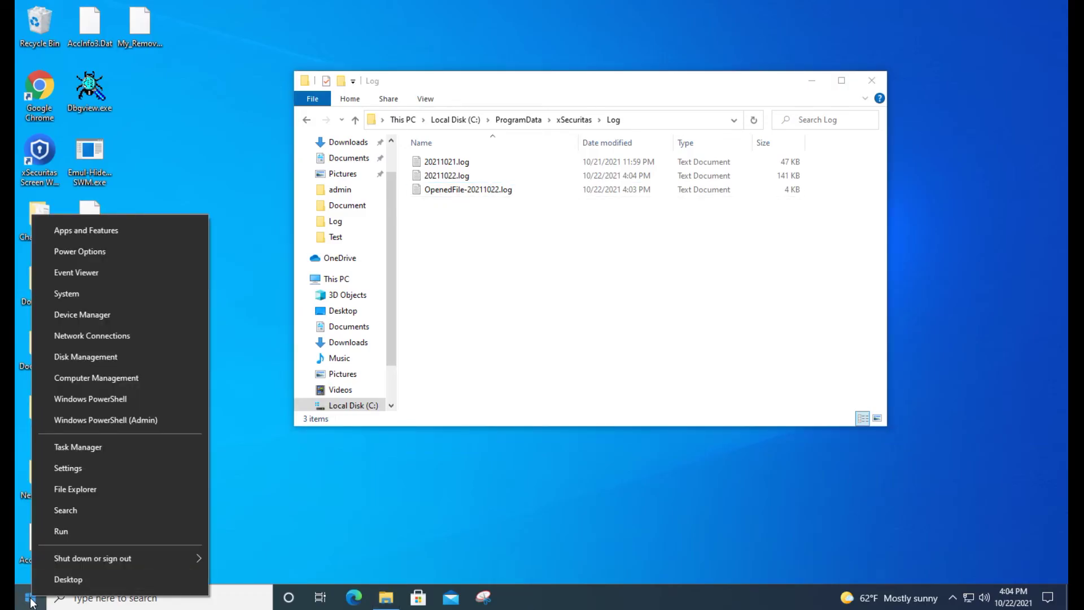
{"action": "left_click", "coordinate": [32, 595]}
{"action": "left_click", "coordinate": [31, 596]}
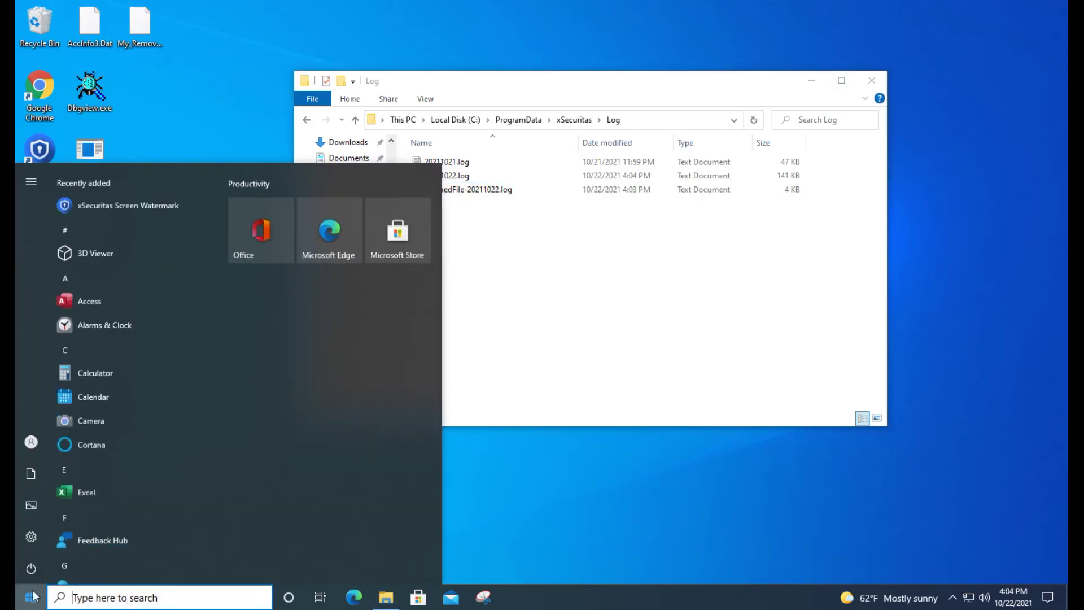
{"action": "left_click", "coordinate": [80, 370]}
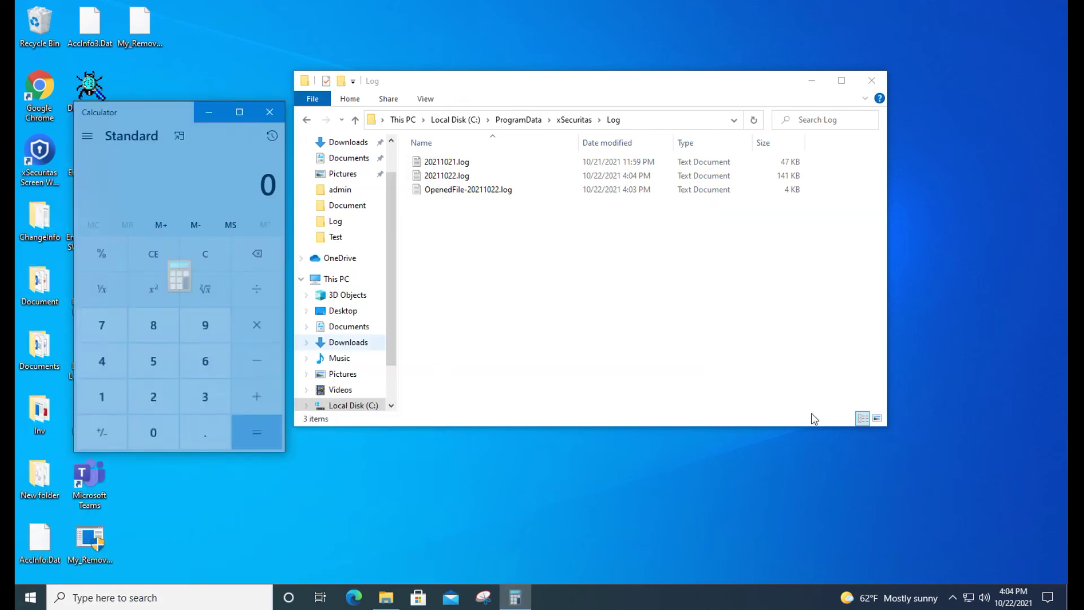